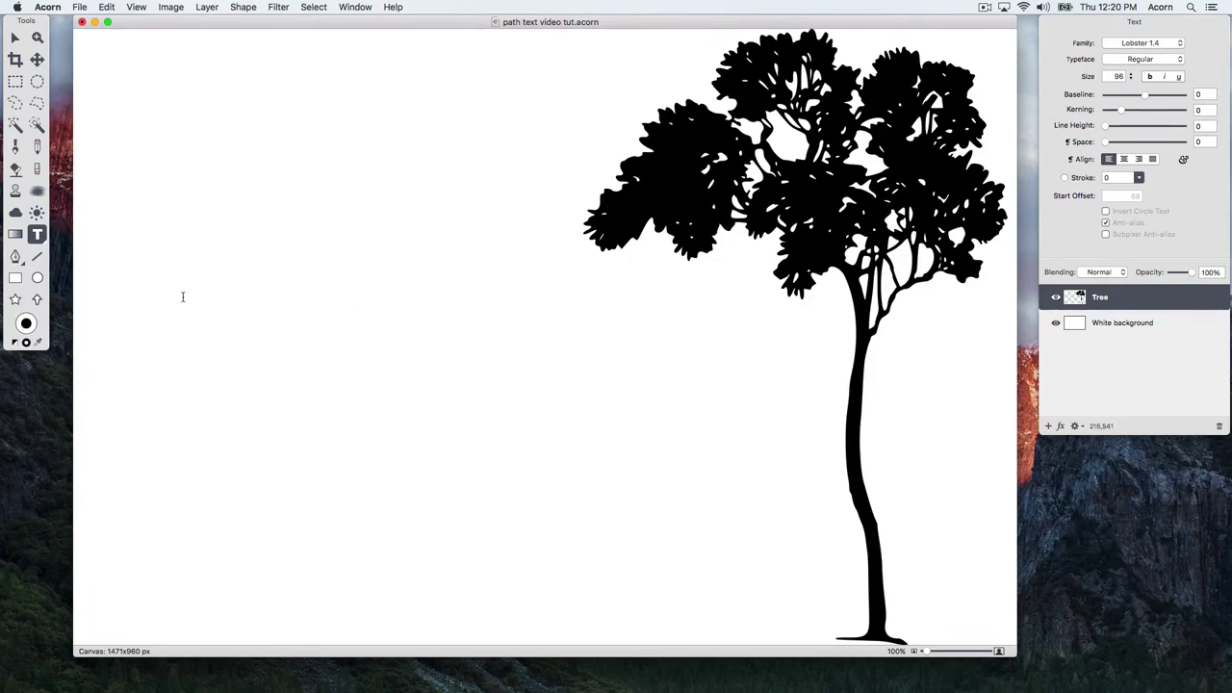
- Draw a large black ellipse left of the tree and set the Path Text size to 144
{"action": "left_click", "coordinate": [34, 281]}
{"action": "left_click_drag", "start_coordinate": [161, 271], "coordinate": [614, 515]}
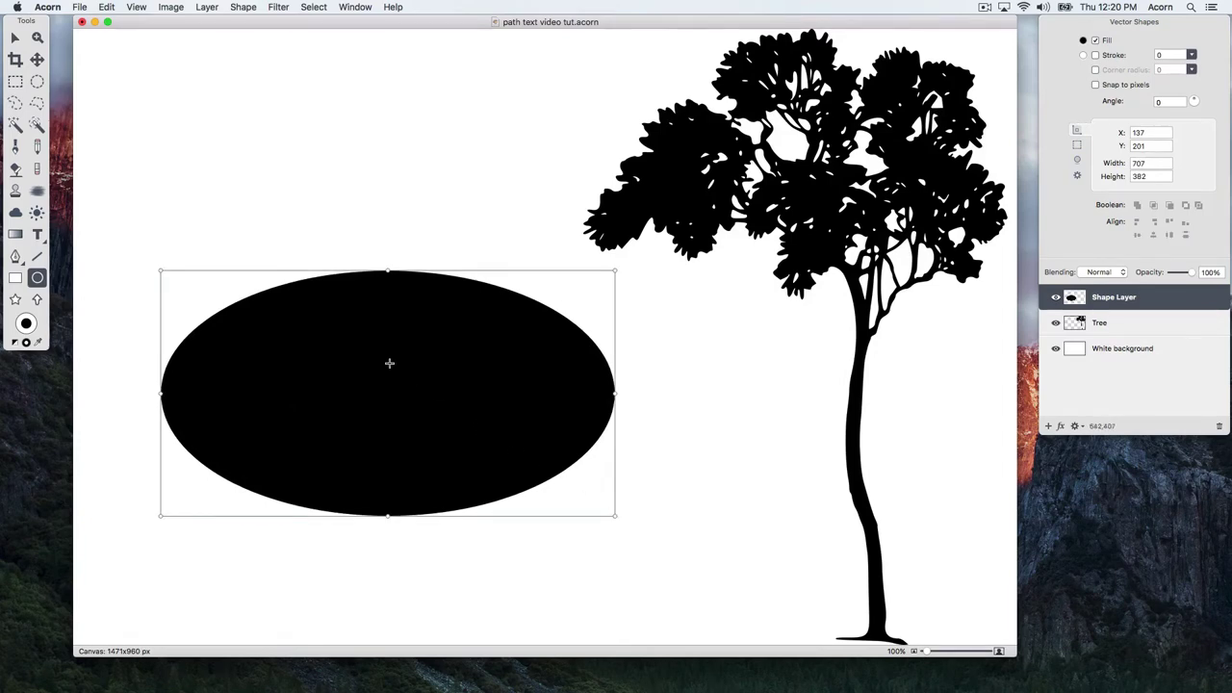
{"action": "left_click", "coordinate": [37, 234]}
{"action": "left_click_drag", "start_coordinate": [39, 235], "coordinate": [124, 295]}
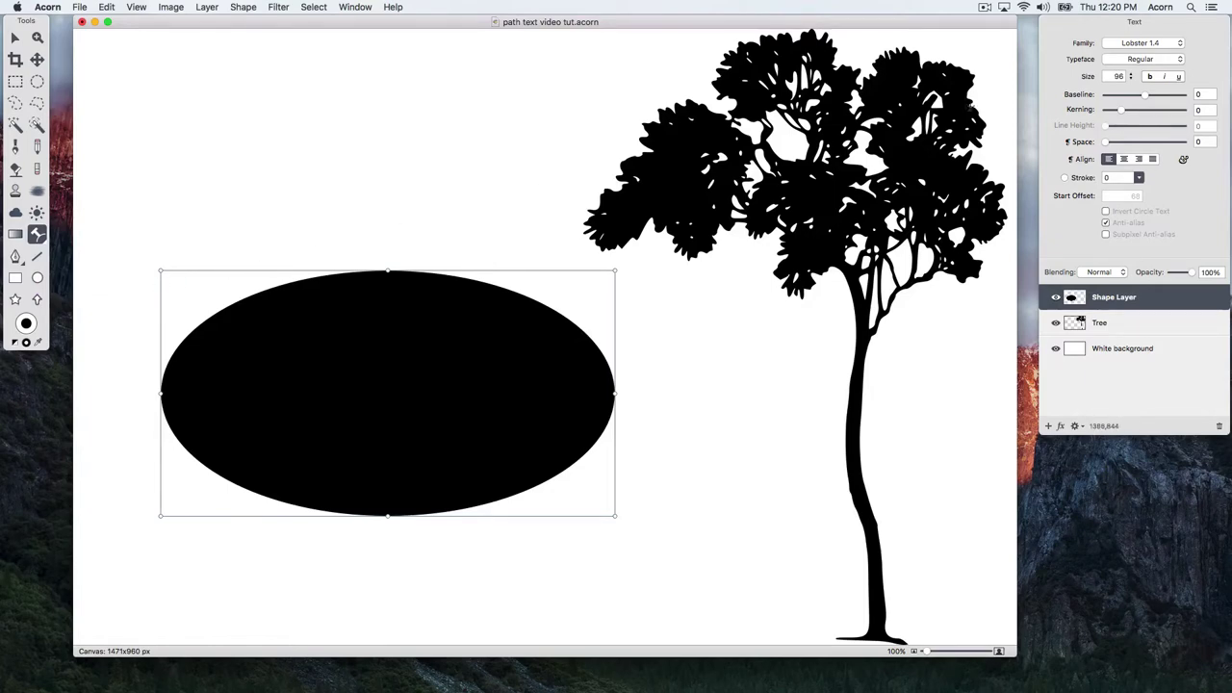
{"action": "left_click", "coordinate": [1132, 77]}
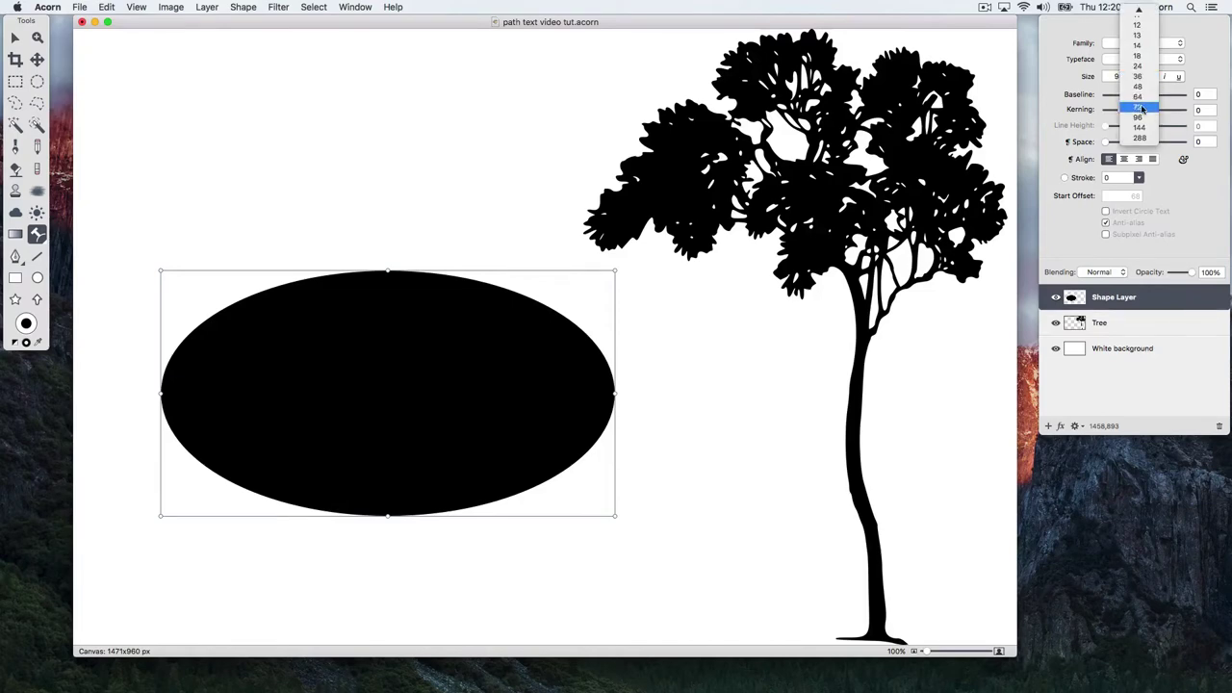
{"action": "left_click", "coordinate": [1144, 129]}
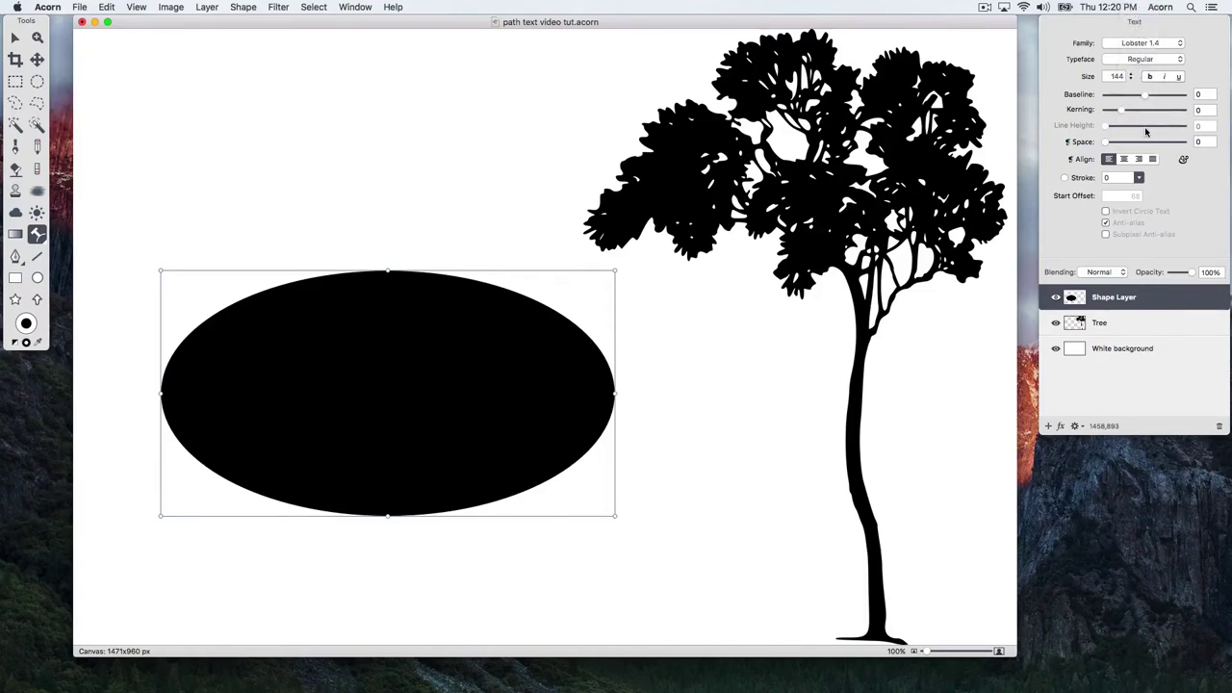
- Type 'Plant Sale' along the ellipse path and set its start offset to 0
{"action": "left_click", "coordinate": [183, 343]}
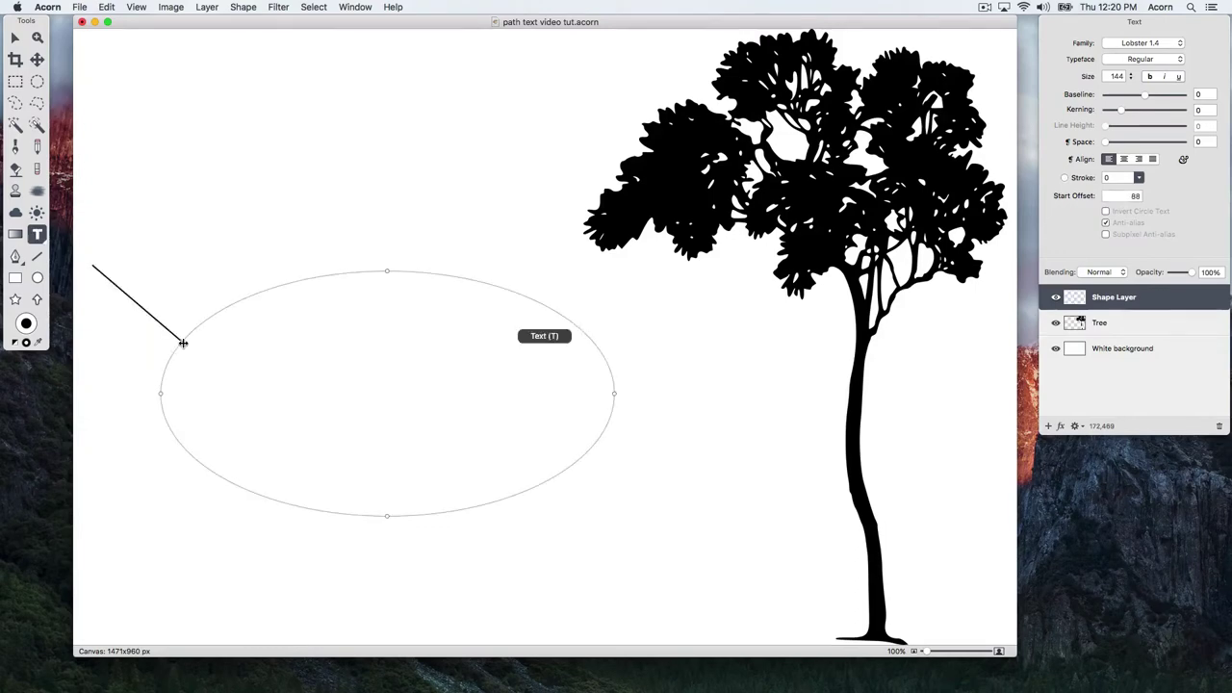
{"action": "type", "text": "Plant Sale"}
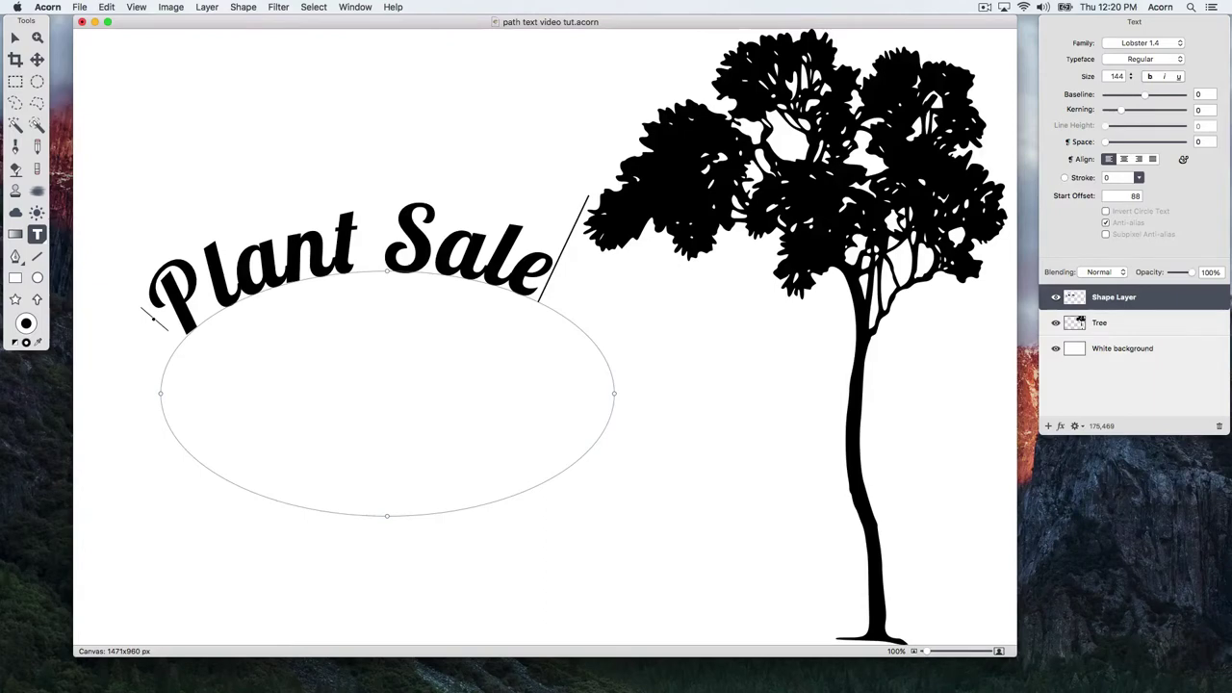
{"action": "left_click", "coordinate": [151, 317]}
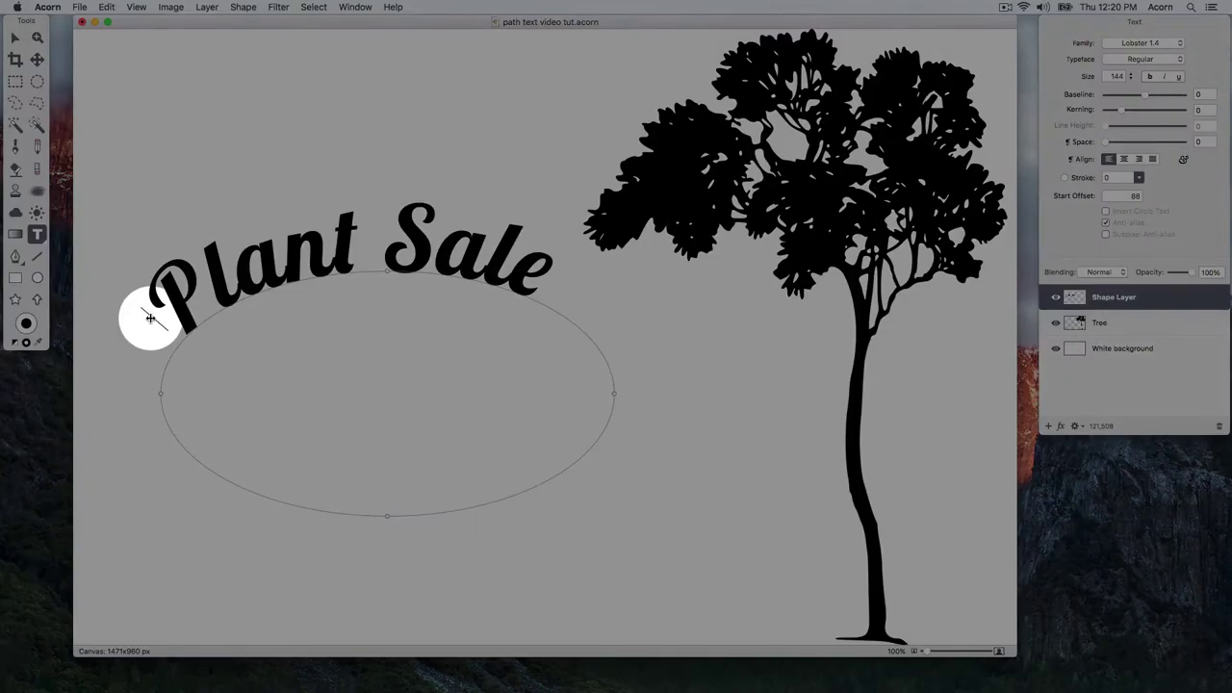
{"action": "left_click_drag", "start_coordinate": [151, 317], "coordinate": [407, 327]}
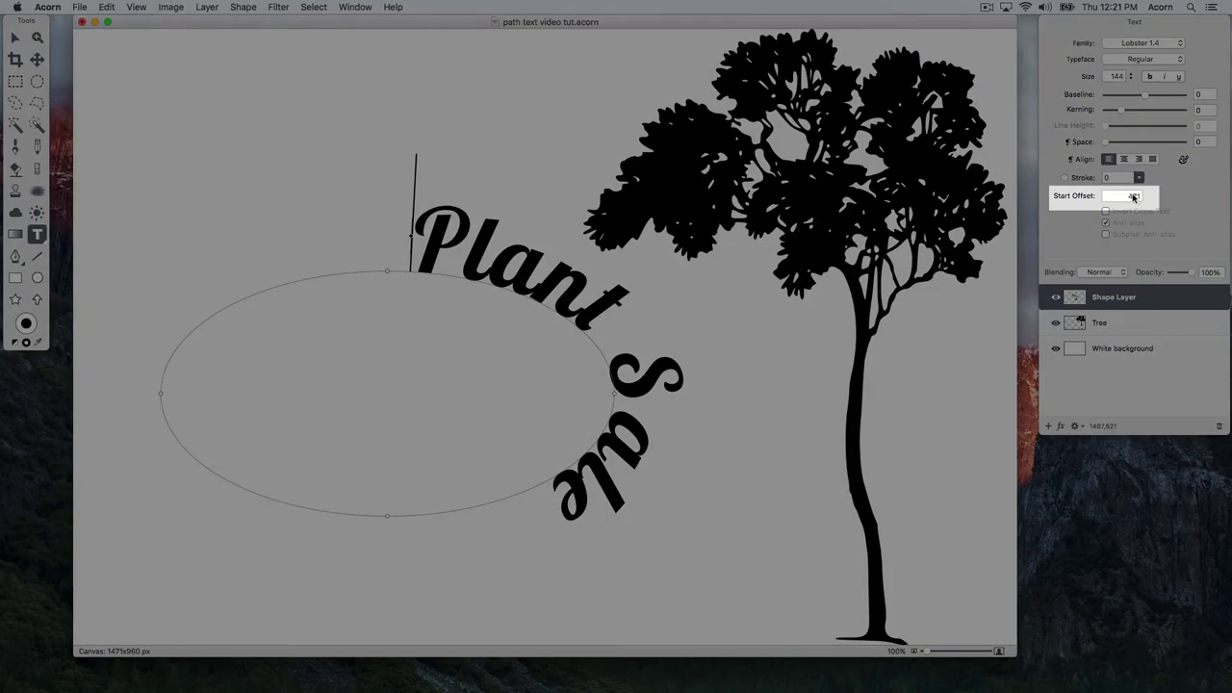
{"action": "double_click", "coordinate": [1134, 195]}
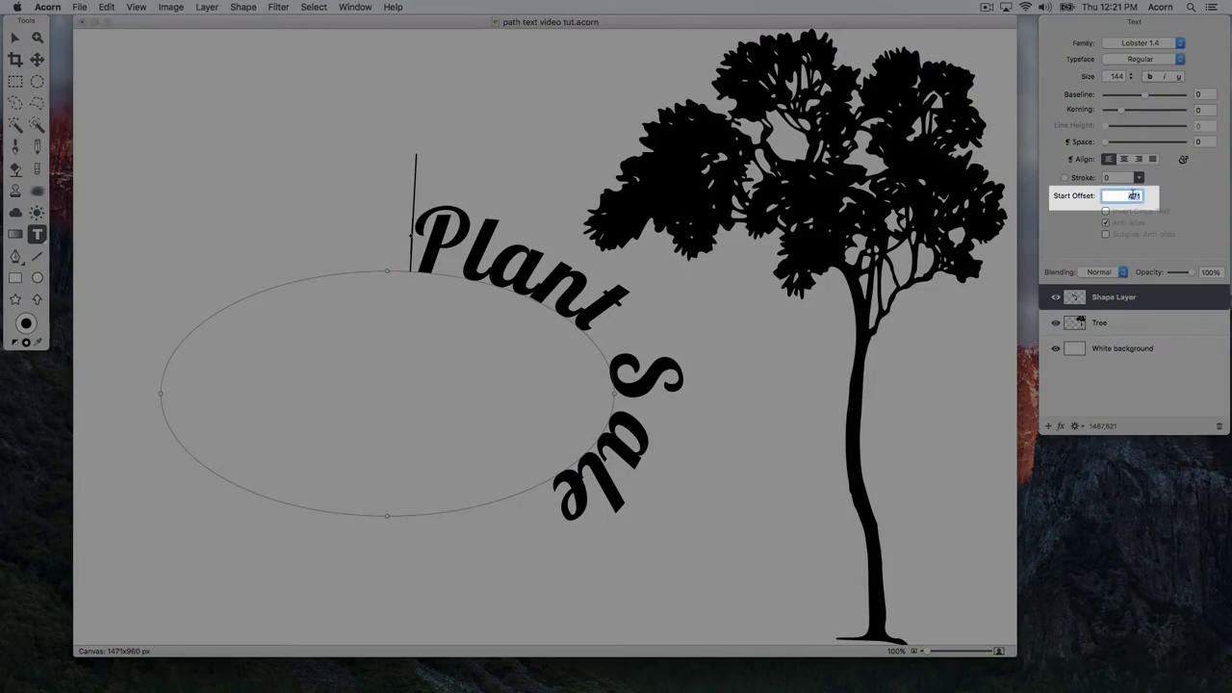
{"action": "type", "text": "0"}
{"action": "key", "text": "Tab"}
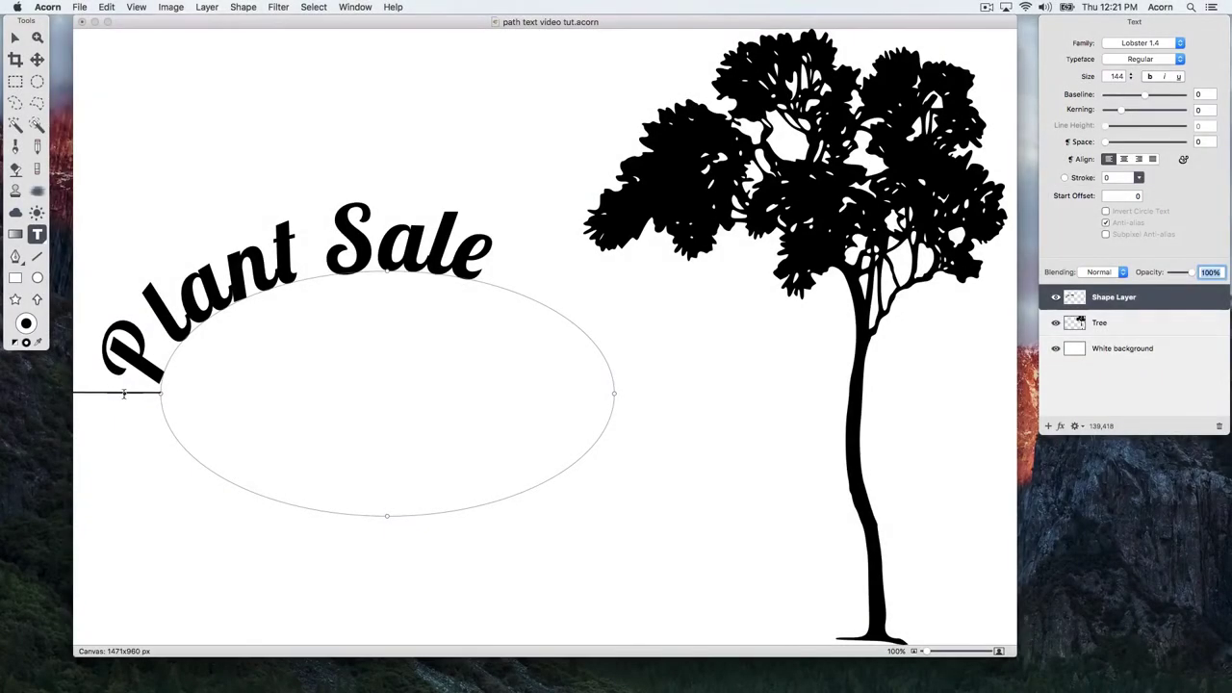
- Arch 'Plant Sale' over the ellipse top at offset 128 and move it up toward the top-left
{"action": "left_click", "coordinate": [123, 394]}
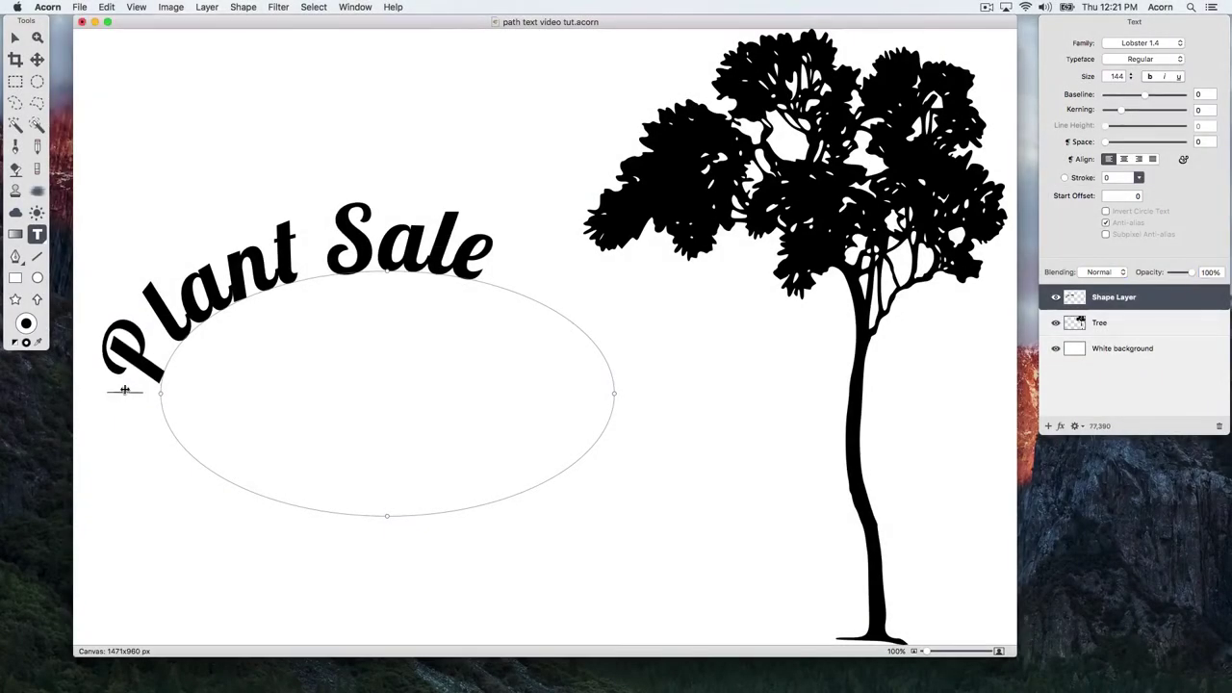
{"action": "left_click_drag", "start_coordinate": [124, 390], "coordinate": [197, 318]}
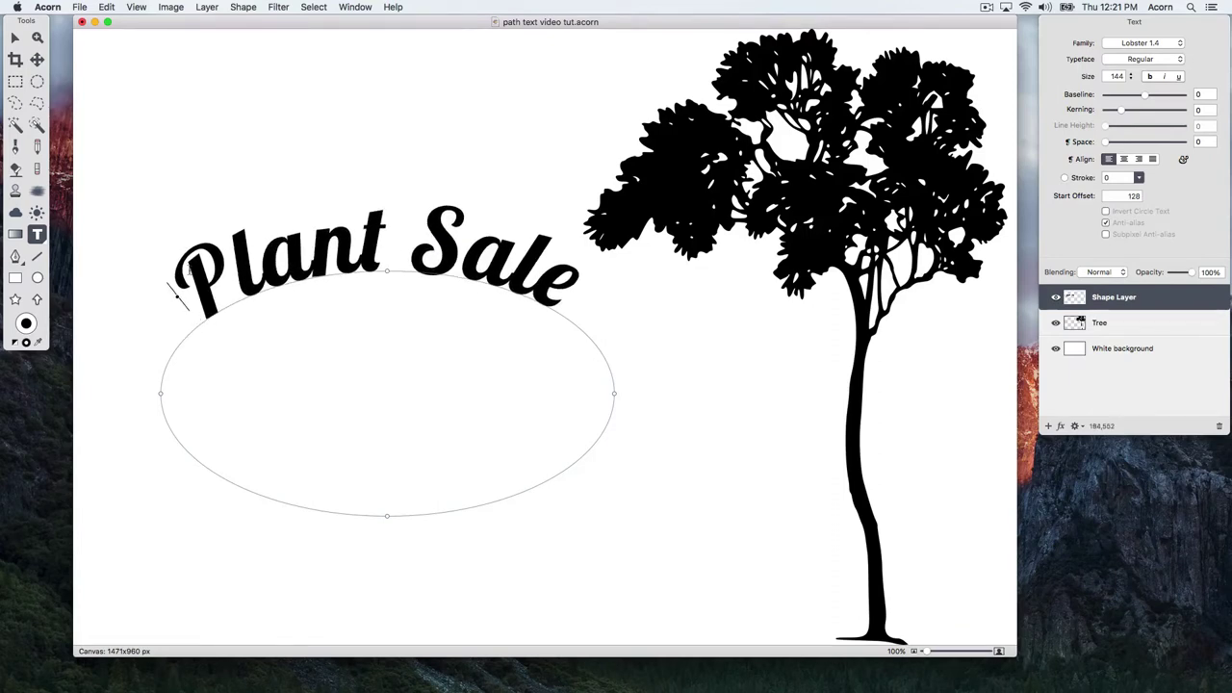
{"action": "key", "text": "v"}
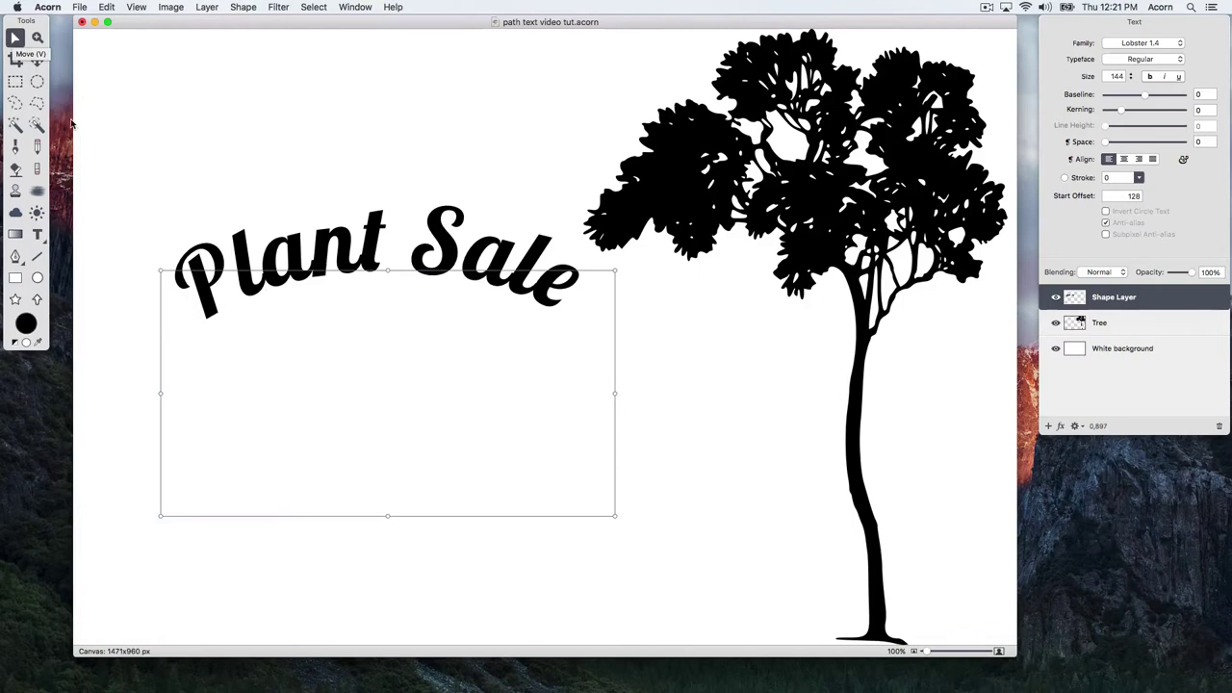
{"action": "mouse_move", "coordinate": [323, 261]}
{"action": "left_mouse_down"}
{"action": "mouse_move", "coordinate": [350, 224]}
{"action": "mouse_move", "coordinate": [301, 223]}
{"action": "mouse_move", "coordinate": [324, 262]}
{"action": "left_mouse_up"}
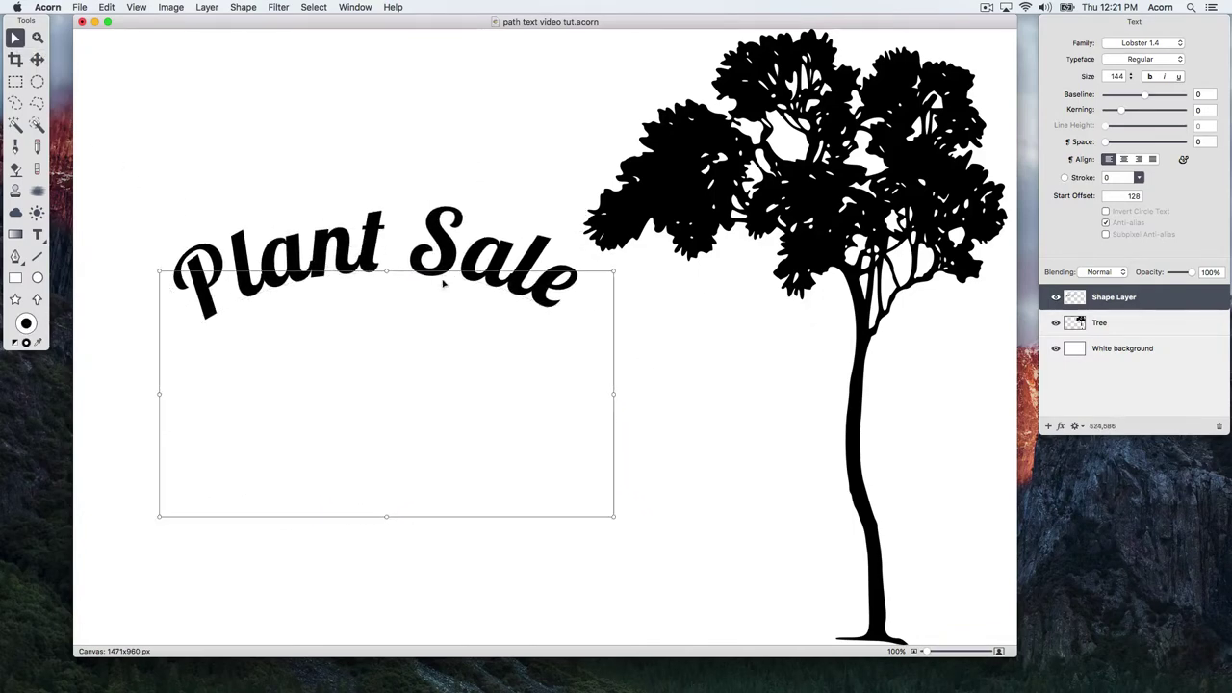
{"action": "left_click_drag", "start_coordinate": [614, 266], "coordinate": [570, 210]}
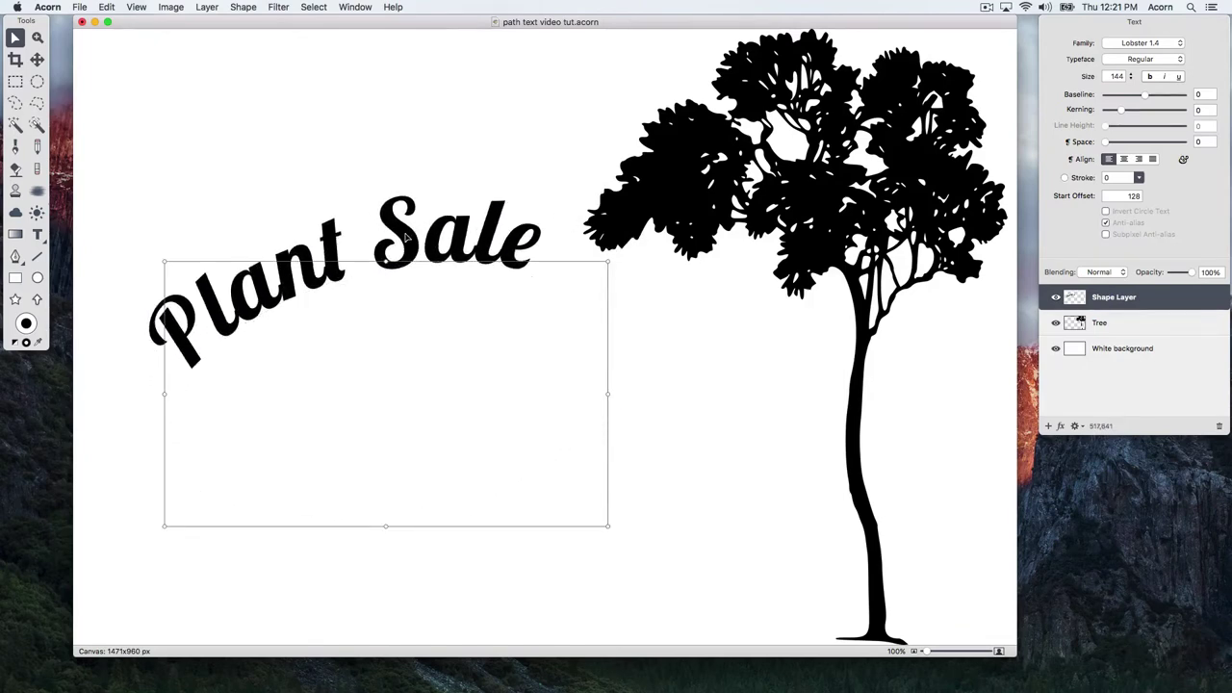
{"action": "left_click_drag", "start_coordinate": [409, 236], "coordinate": [382, 141]}
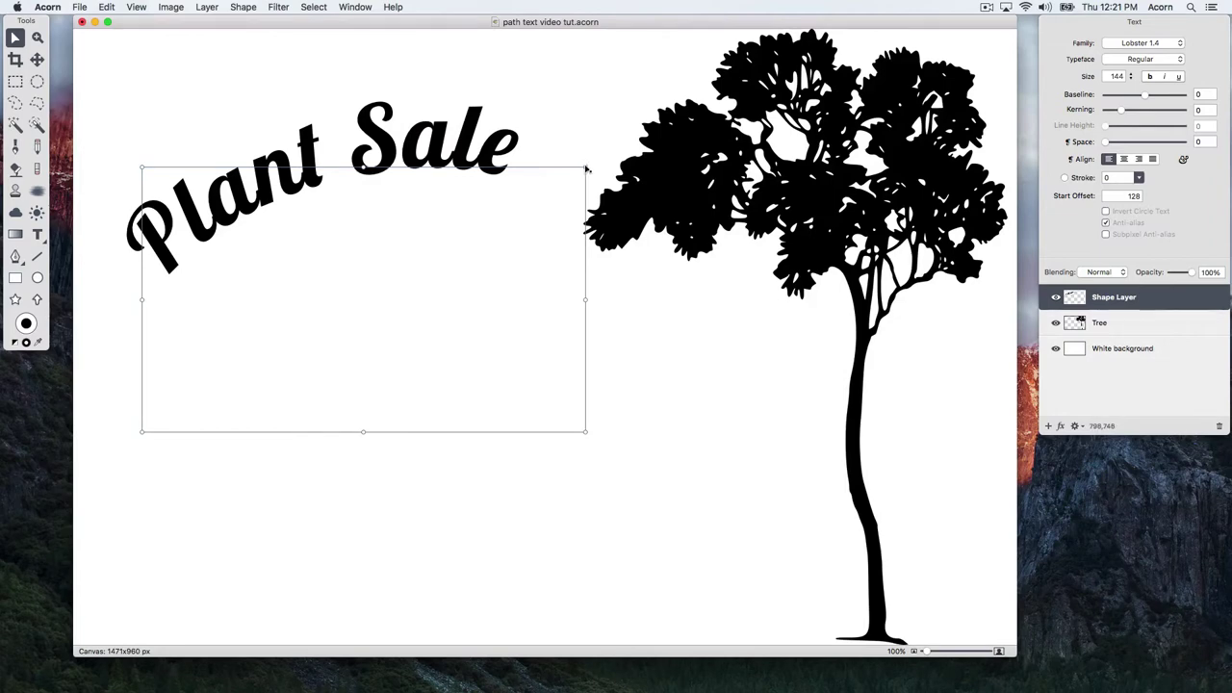
{"action": "left_click_drag", "start_coordinate": [585, 163], "coordinate": [606, 138]}
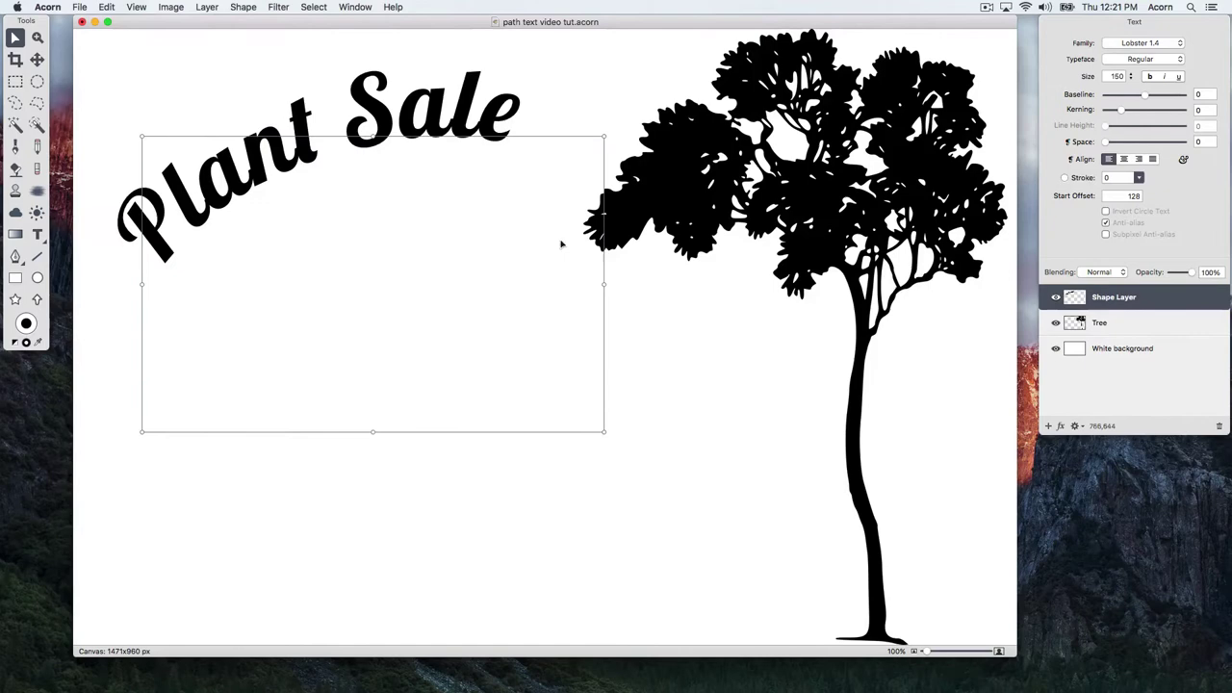
- Draw a smaller black oval below the 'Plant Sale' title
{"action": "left_click", "coordinate": [455, 446]}
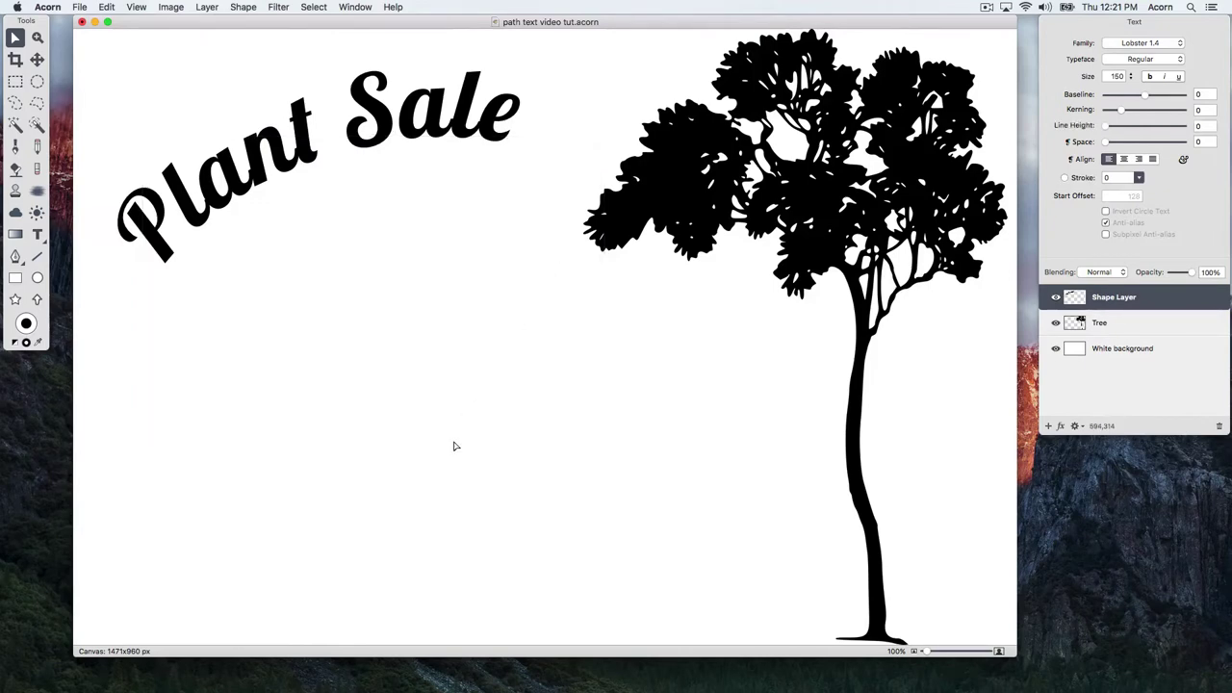
{"action": "left_click", "coordinate": [36, 277]}
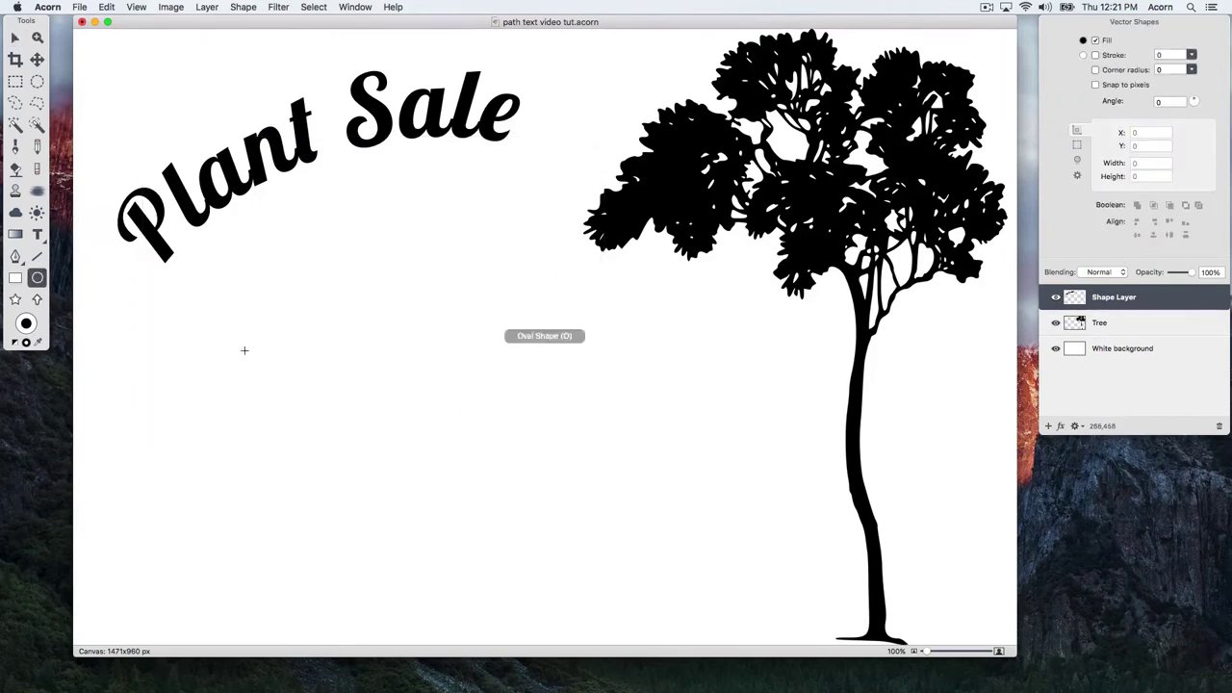
{"action": "mouse_move", "coordinate": [244, 351]}
{"action": "left_mouse_down"}
{"action": "mouse_move", "coordinate": [600, 495]}
{"action": "mouse_move", "coordinate": [607, 511]}
{"action": "left_mouse_up"}
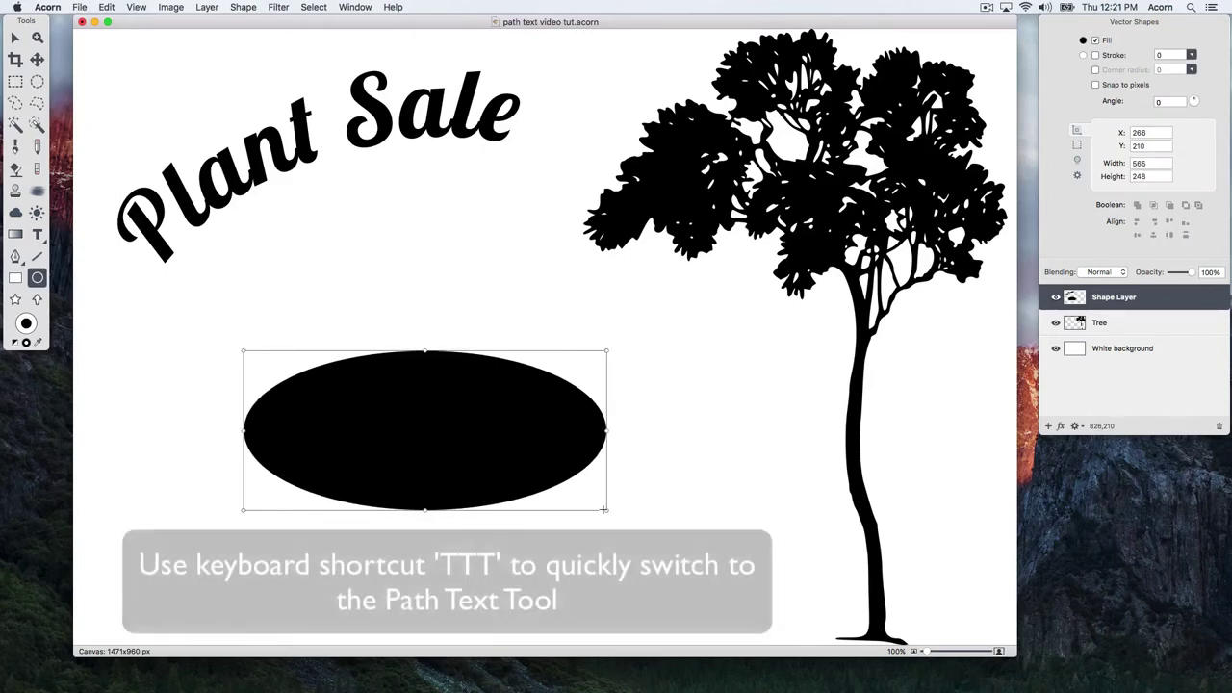
- Type 'One day only!!' as 96-point path text on the new oval
{"action": "key", "text": "t"}
{"action": "key", "text": "t"}
{"action": "key", "text": "t"}
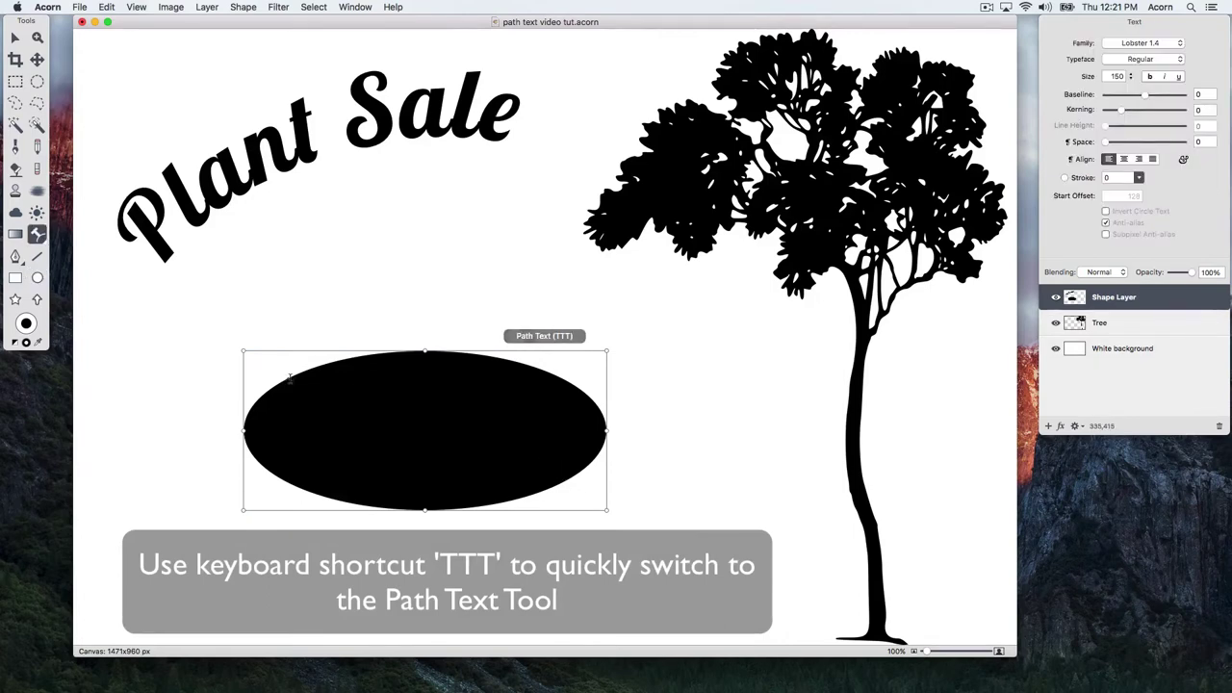
{"action": "left_click", "coordinate": [287, 377]}
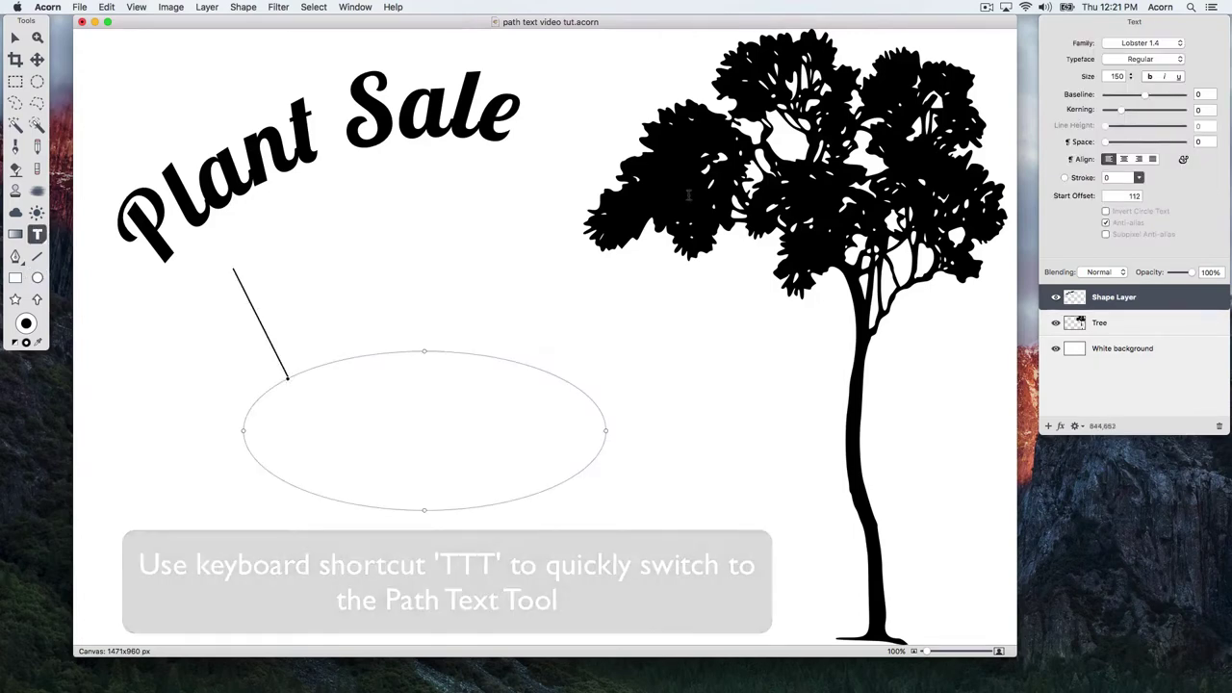
{"action": "left_click", "coordinate": [1133, 77]}
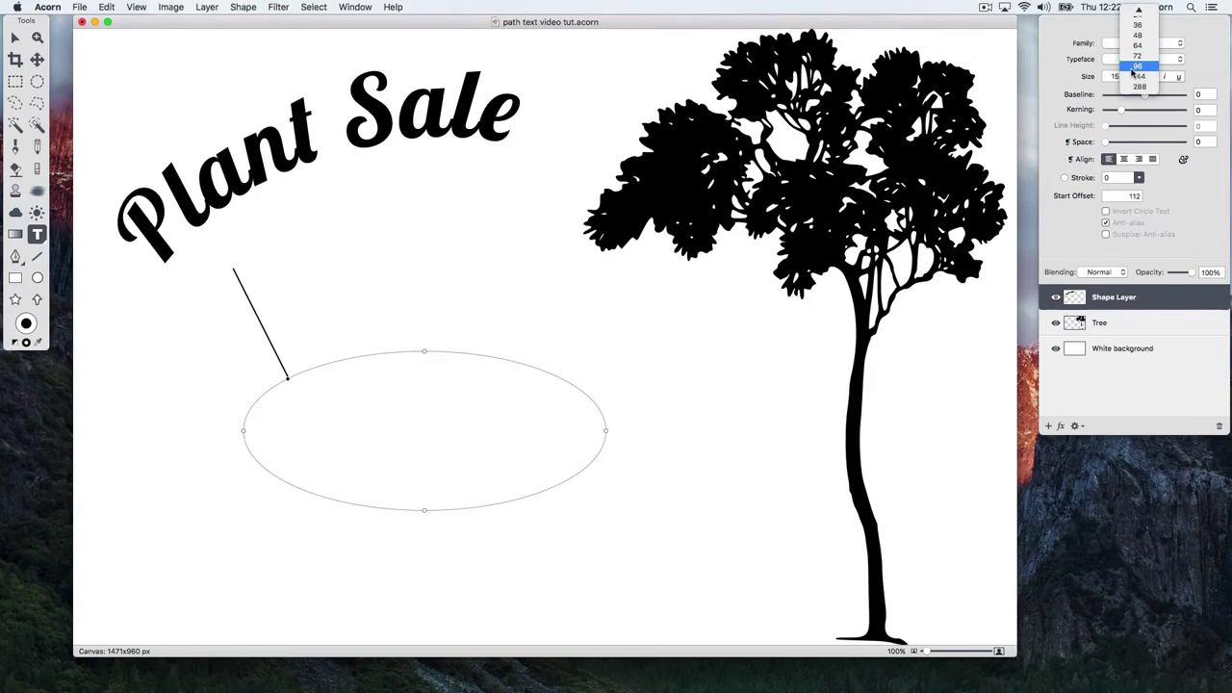
{"action": "left_click", "coordinate": [1135, 64]}
{"action": "type", "text": "On"}
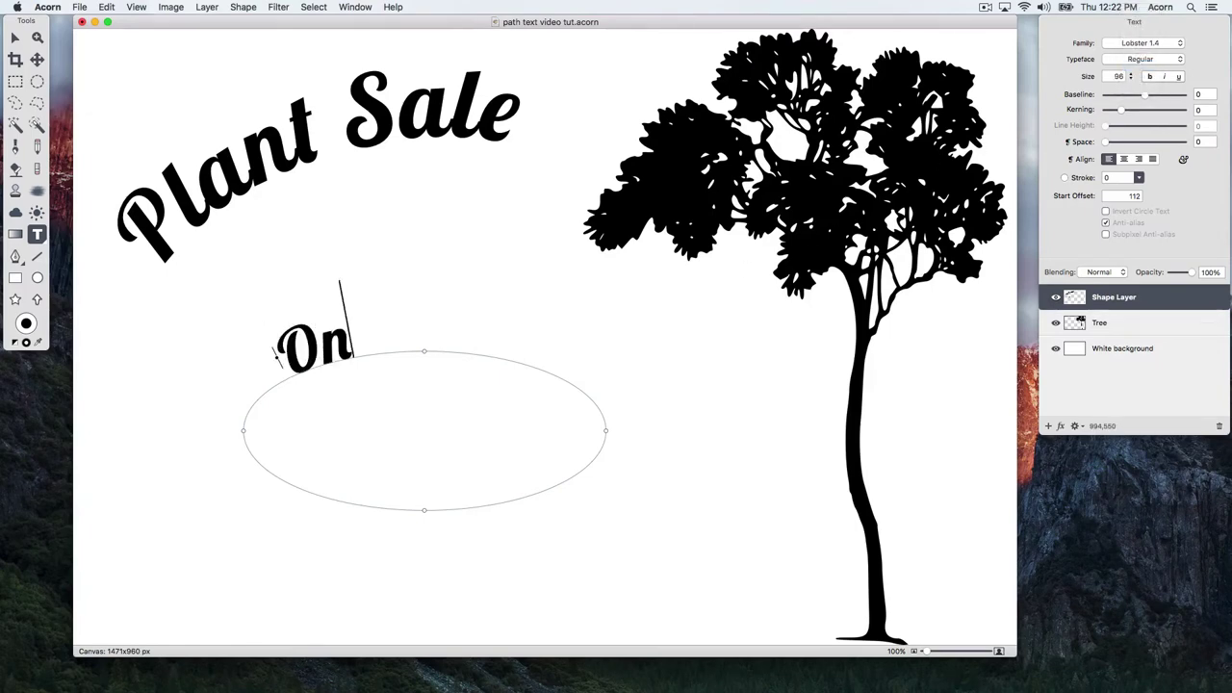
{"action": "type", "text": "e day only!!"}
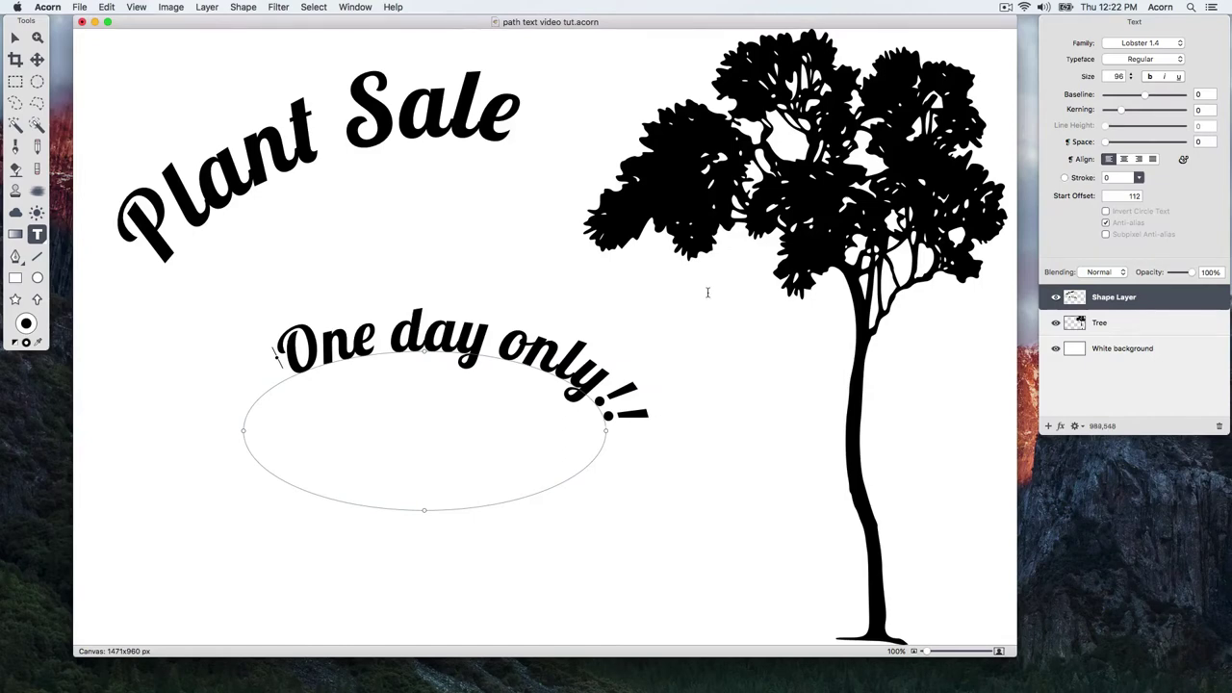
- Reverse the oval's path, shift the text left, and lower it to baseline -88 with kerning -6
{"action": "left_click", "coordinate": [245, 7]}
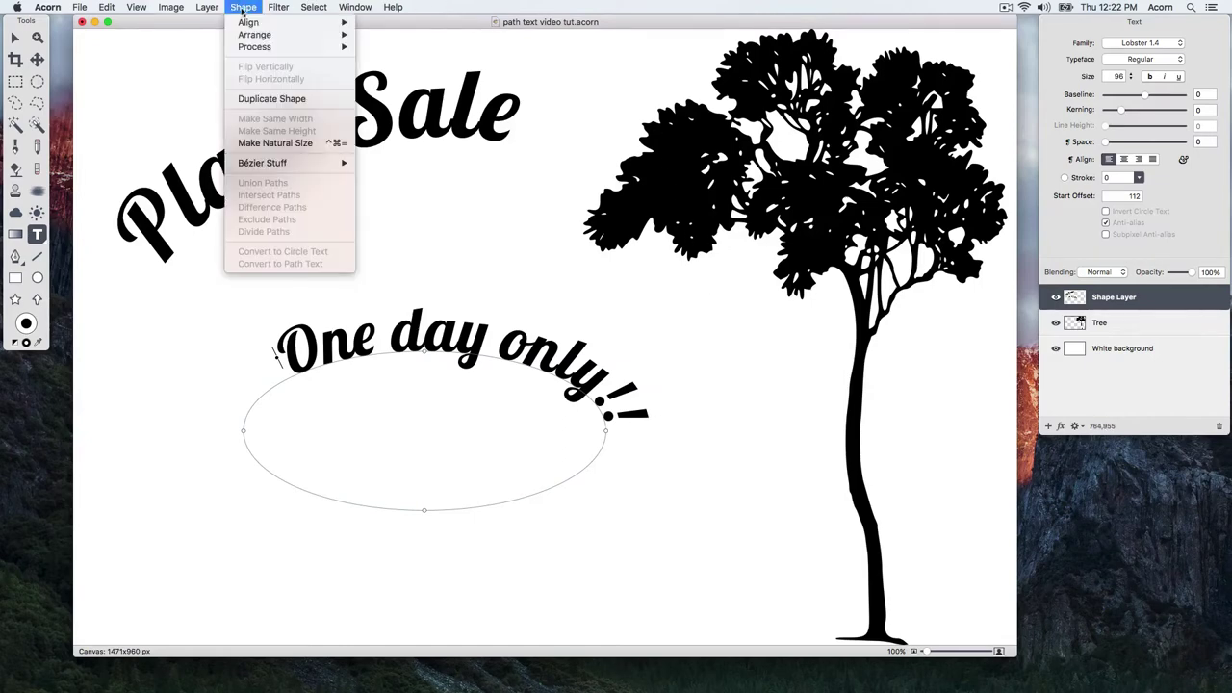
{"action": "mouse_move", "coordinate": [281, 164]}
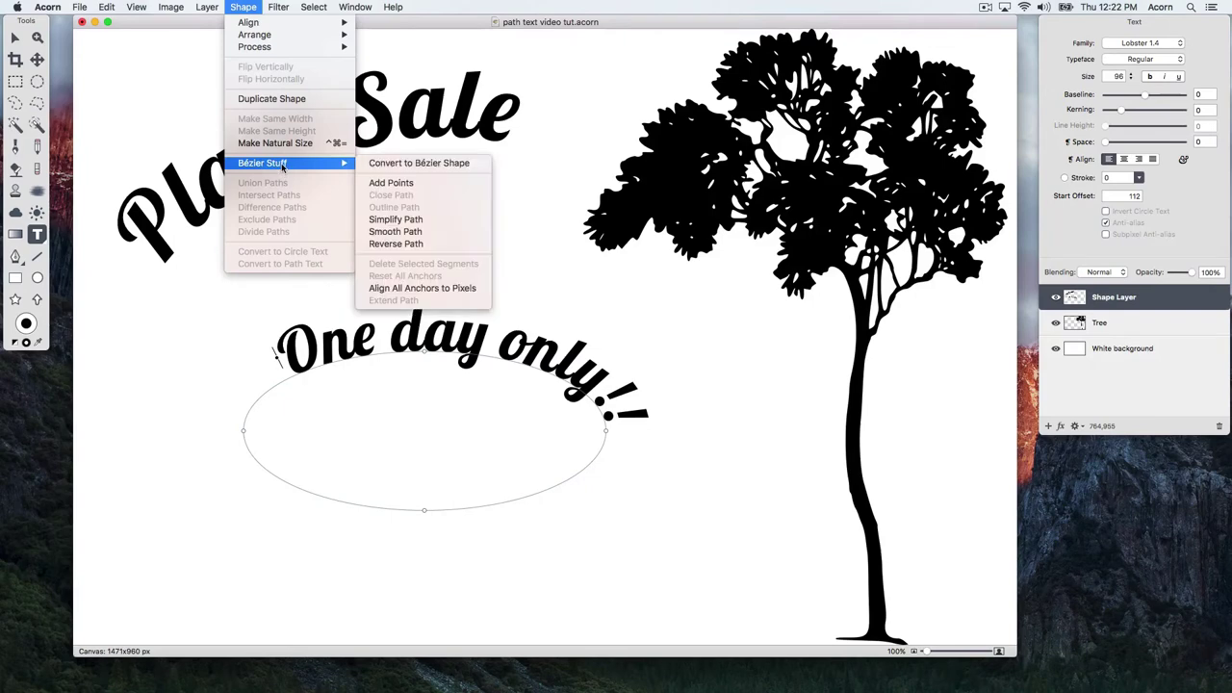
{"action": "left_click", "coordinate": [420, 244]}
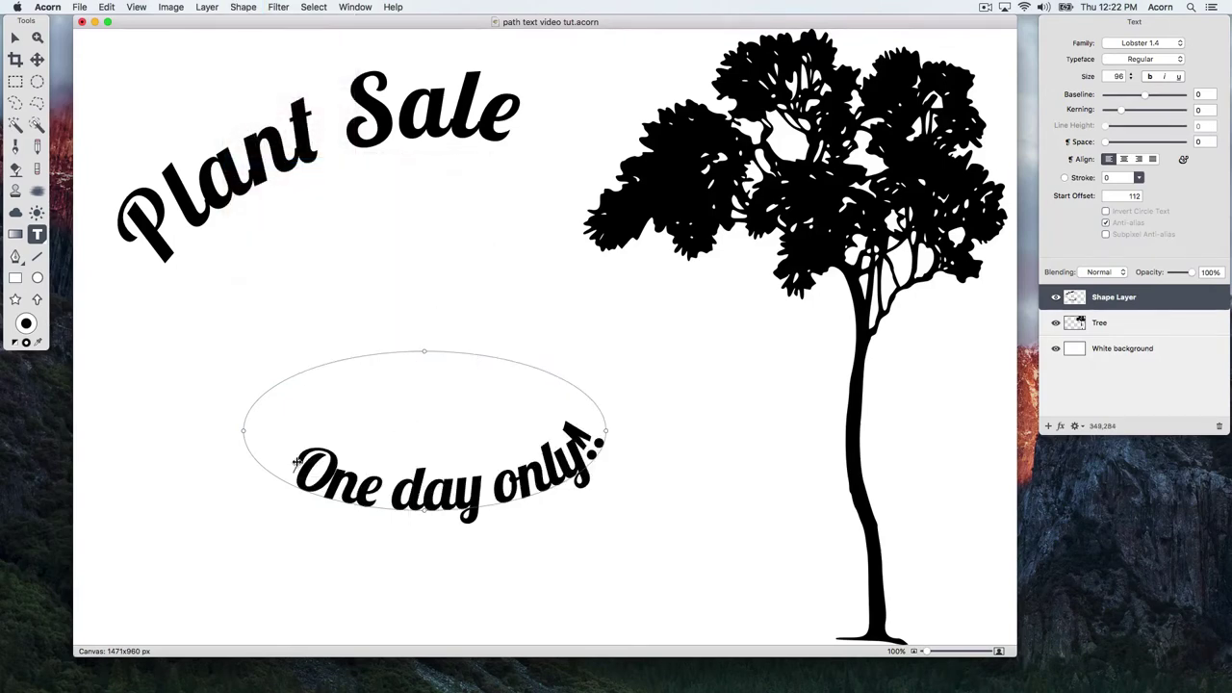
{"action": "left_click_drag", "start_coordinate": [296, 460], "coordinate": [272, 445]}
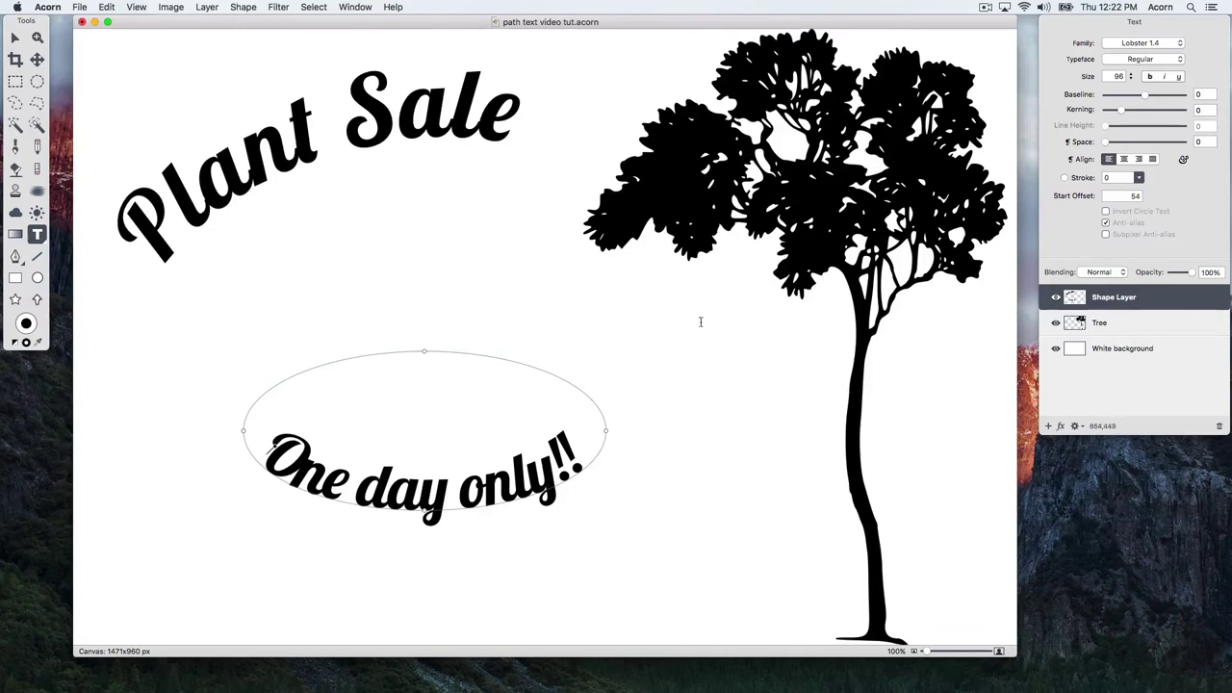
{"action": "left_click_drag", "start_coordinate": [1146, 93], "coordinate": [1122, 112]}
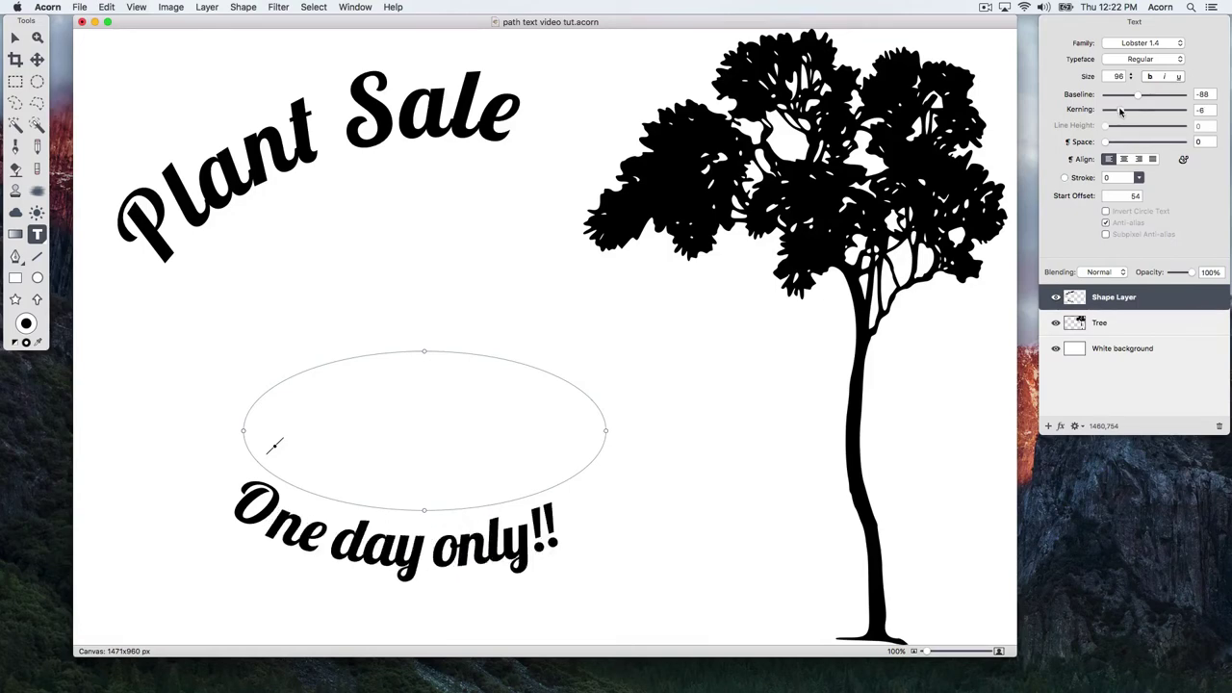
- Undo the flip so the text sits atop the oval, then slide it left to offset 28
{"action": "key", "text": "super+z"}
{"action": "key", "text": "super+z"}
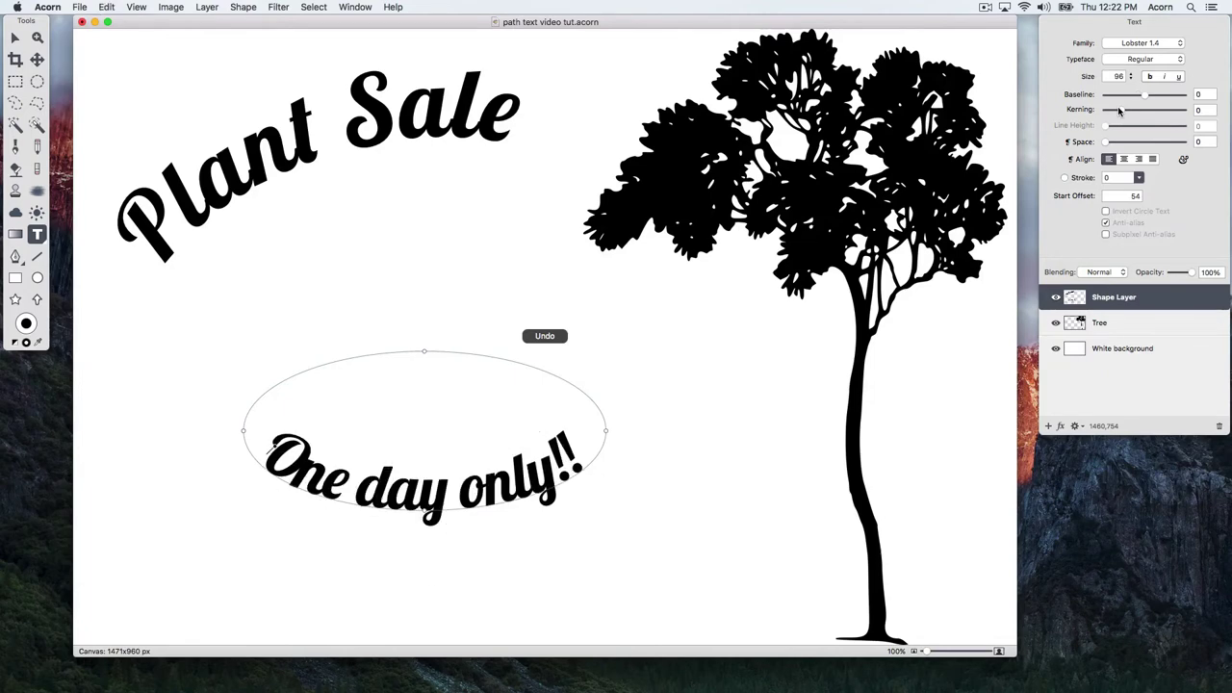
{"action": "key", "text": "super+z"}
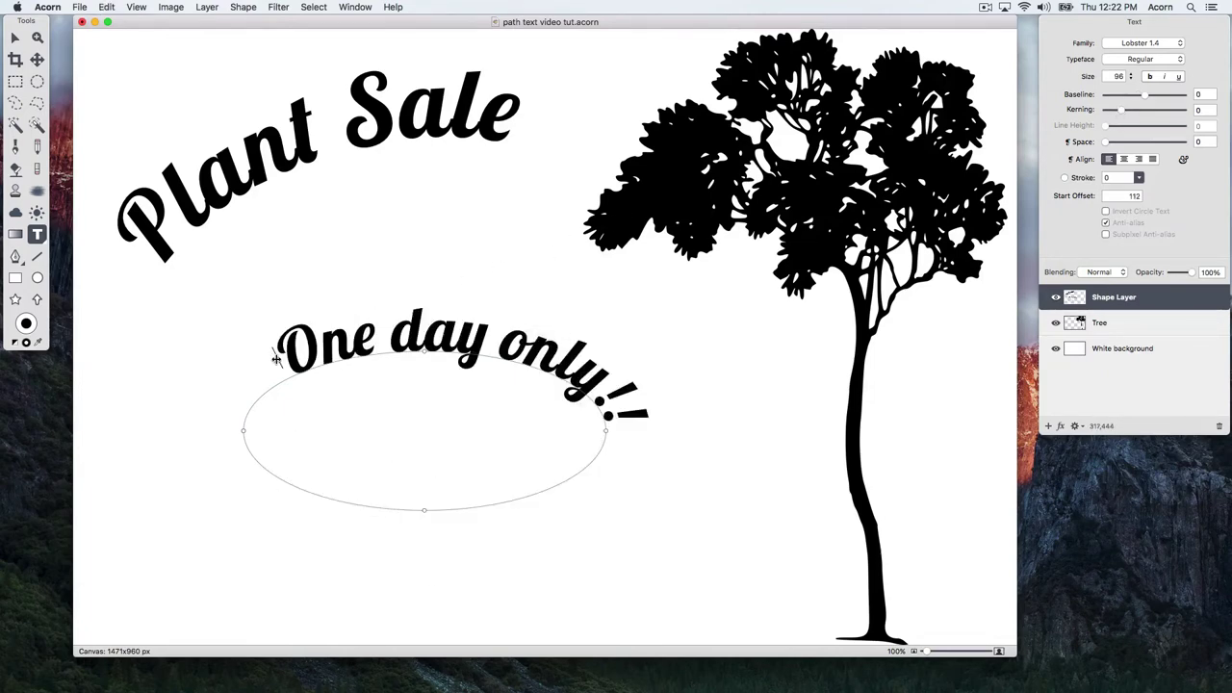
{"action": "left_click_drag", "start_coordinate": [275, 356], "coordinate": [226, 401]}
- Select the curved text shape and rotate it about 14°
{"action": "key", "text": "Escape"}
{"action": "key", "text": "v"}
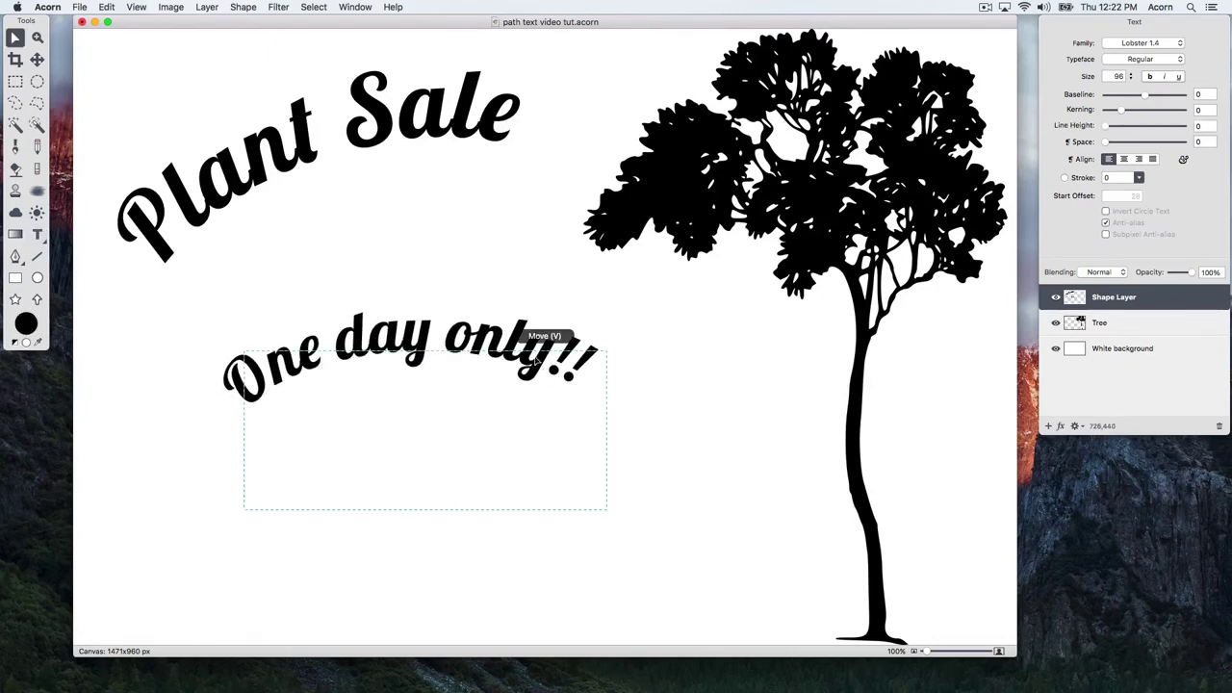
{"action": "left_click", "coordinate": [561, 337]}
{"action": "left_click_drag", "start_coordinate": [606, 351], "coordinate": [593, 301]}
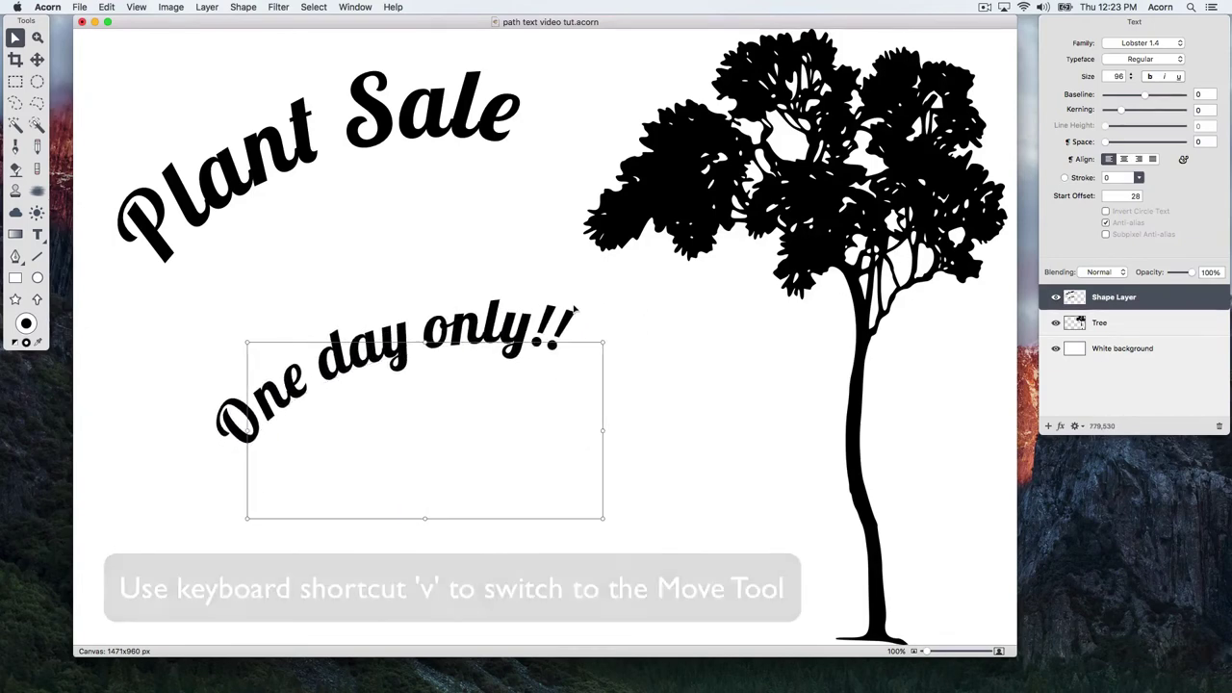
- Add a third exclamation mark to make 'One day only!!!'
{"action": "key", "text": "t"}
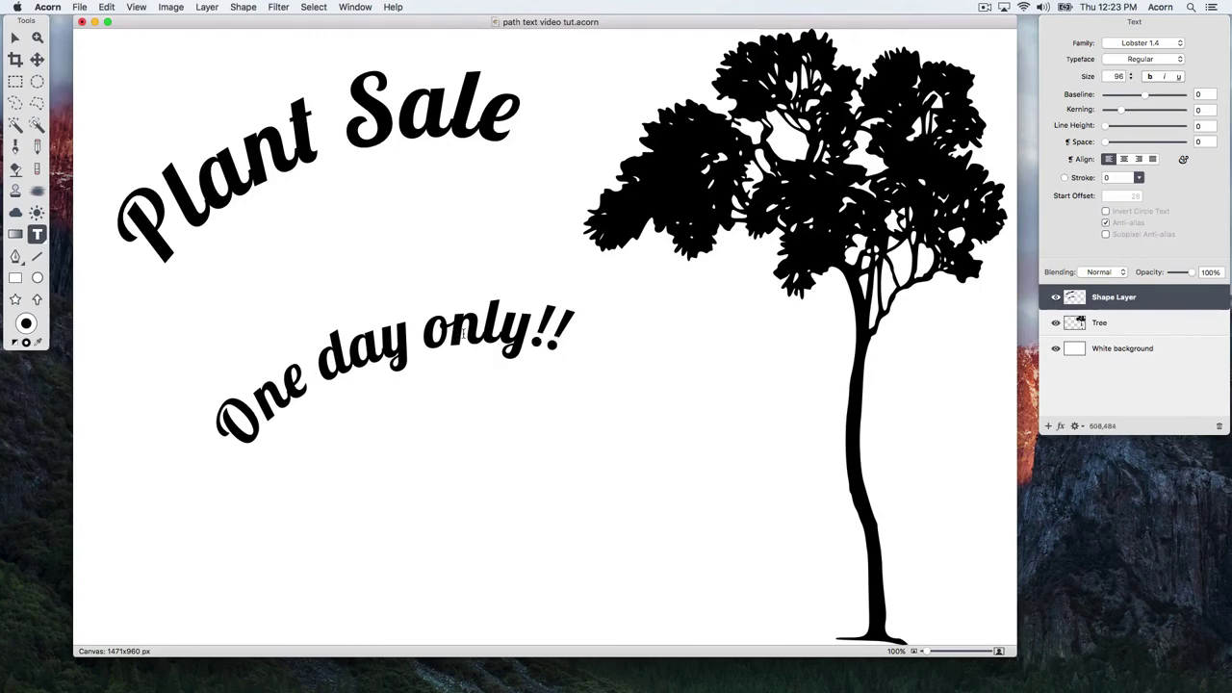
{"action": "left_click", "coordinate": [463, 331]}
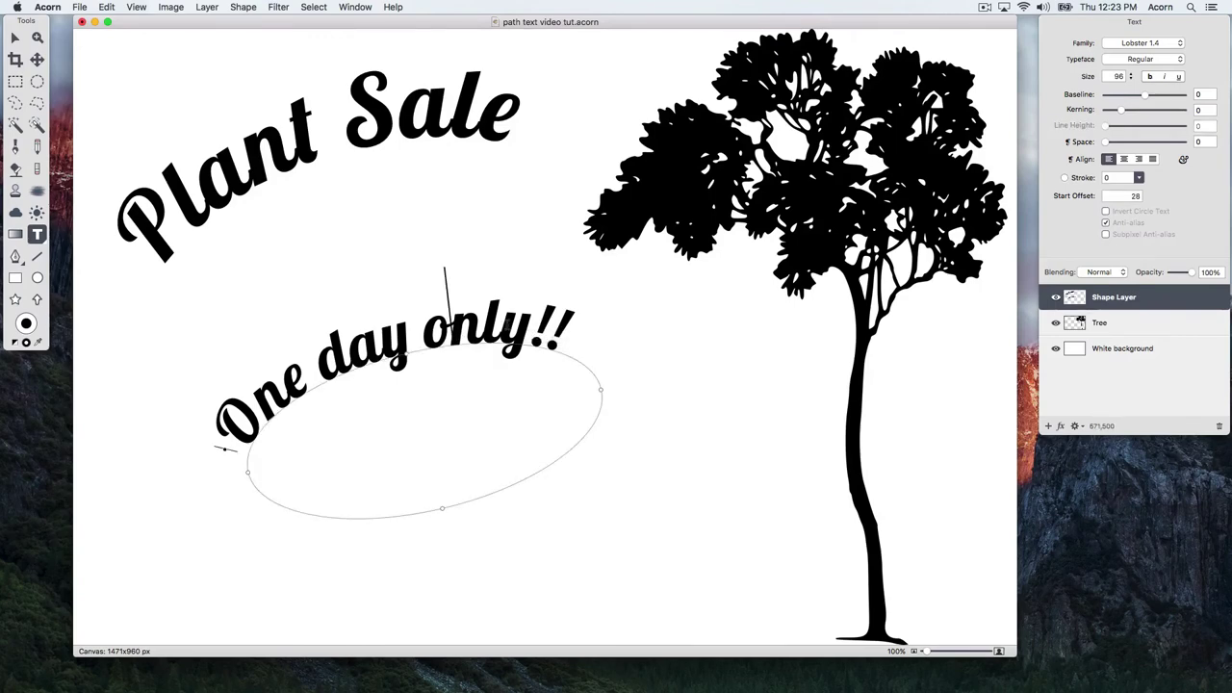
{"action": "left_click", "coordinate": [519, 329]}
{"action": "left_click", "coordinate": [532, 308]}
{"action": "type", "text": "!"}
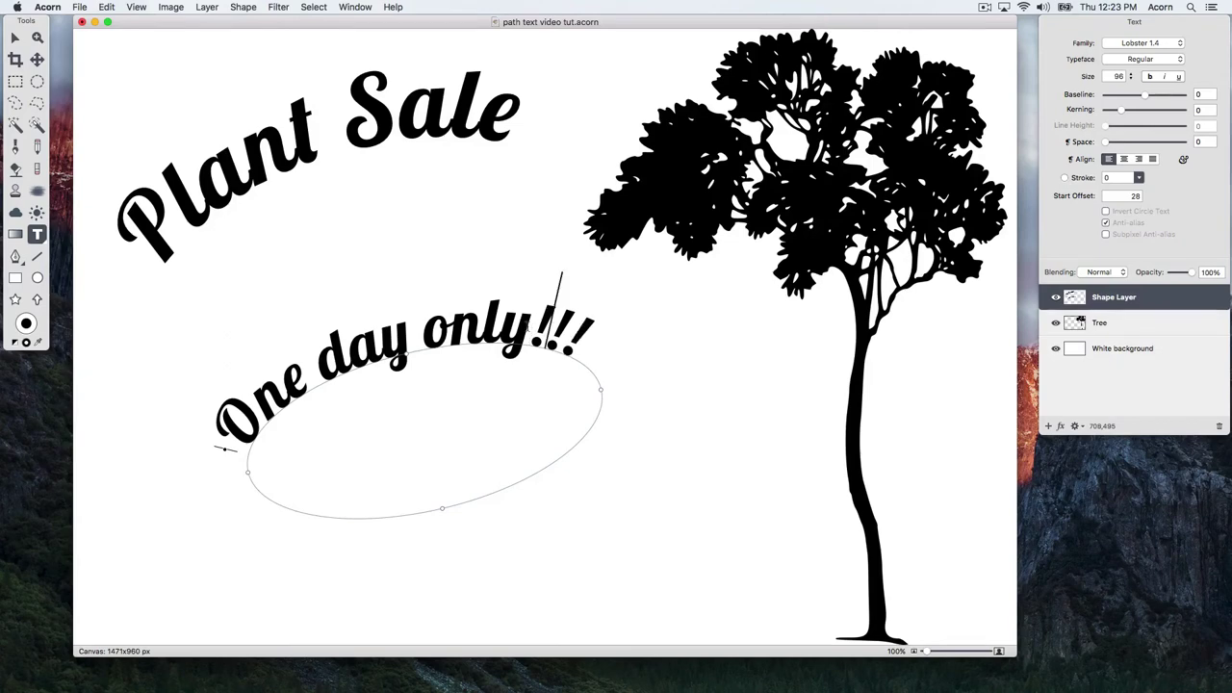
- Move the tilted line up just below 'Plant Sale' and rotate it slightly clockwise
{"action": "key", "text": "Escape"}
{"action": "key", "text": "v"}
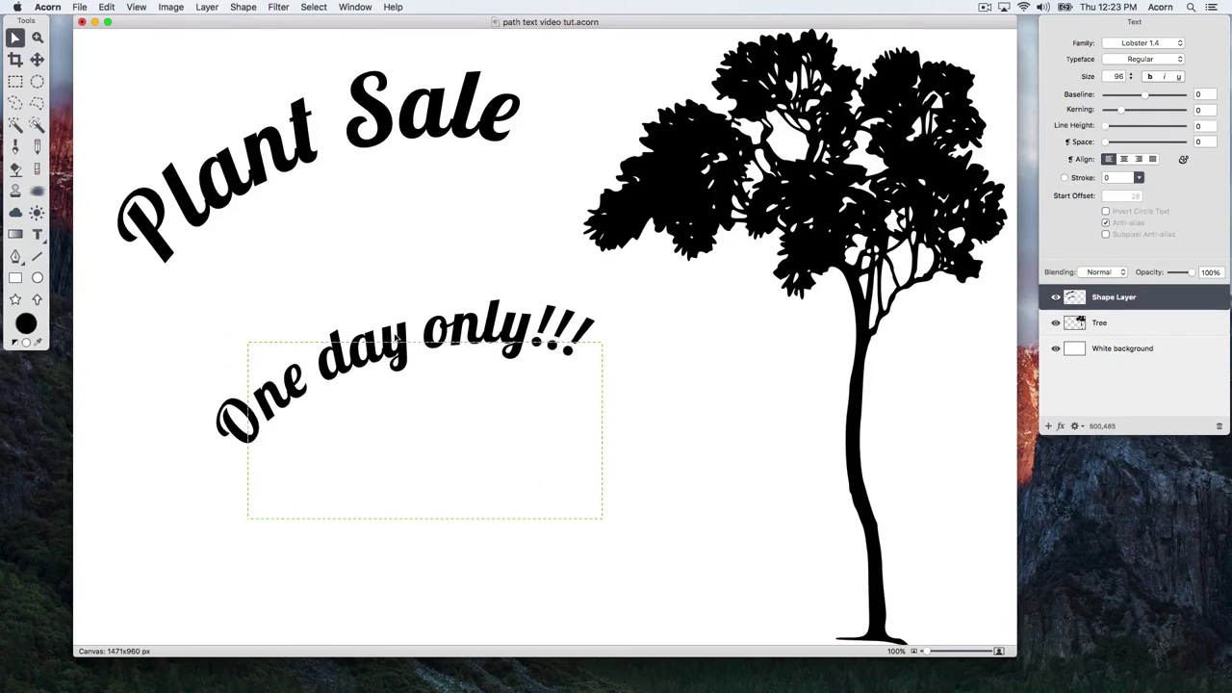
{"action": "left_click_drag", "start_coordinate": [397, 340], "coordinate": [358, 246]}
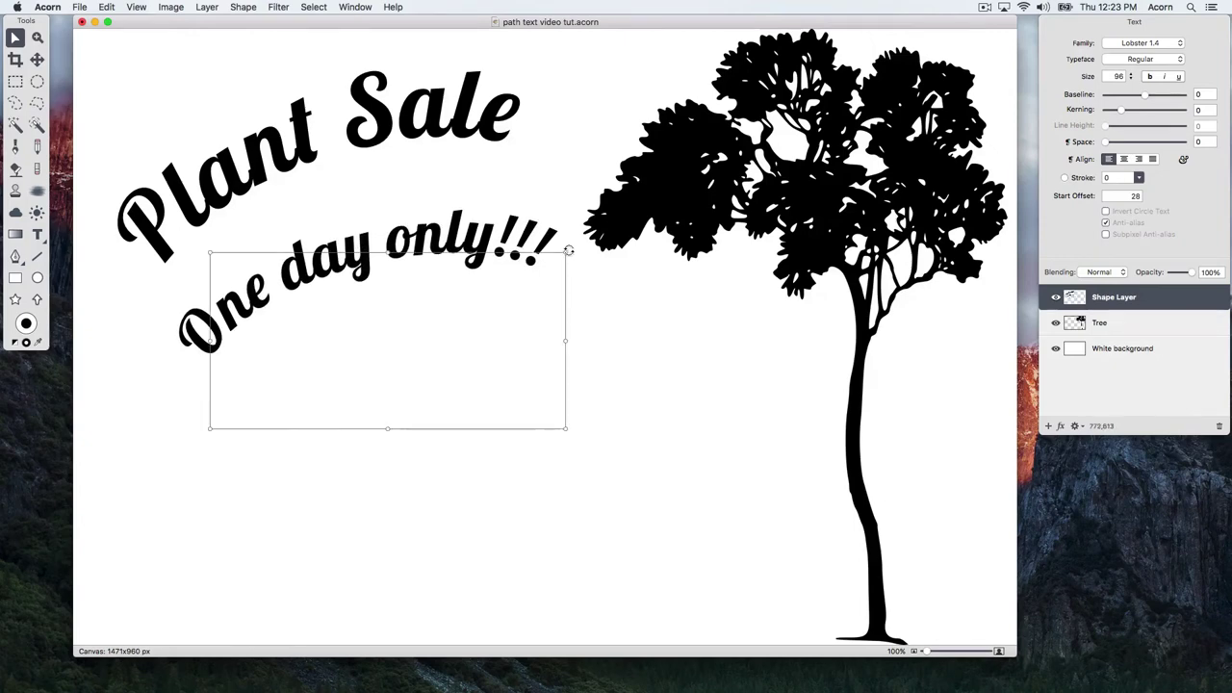
{"action": "left_click_drag", "start_coordinate": [568, 250], "coordinate": [587, 243]}
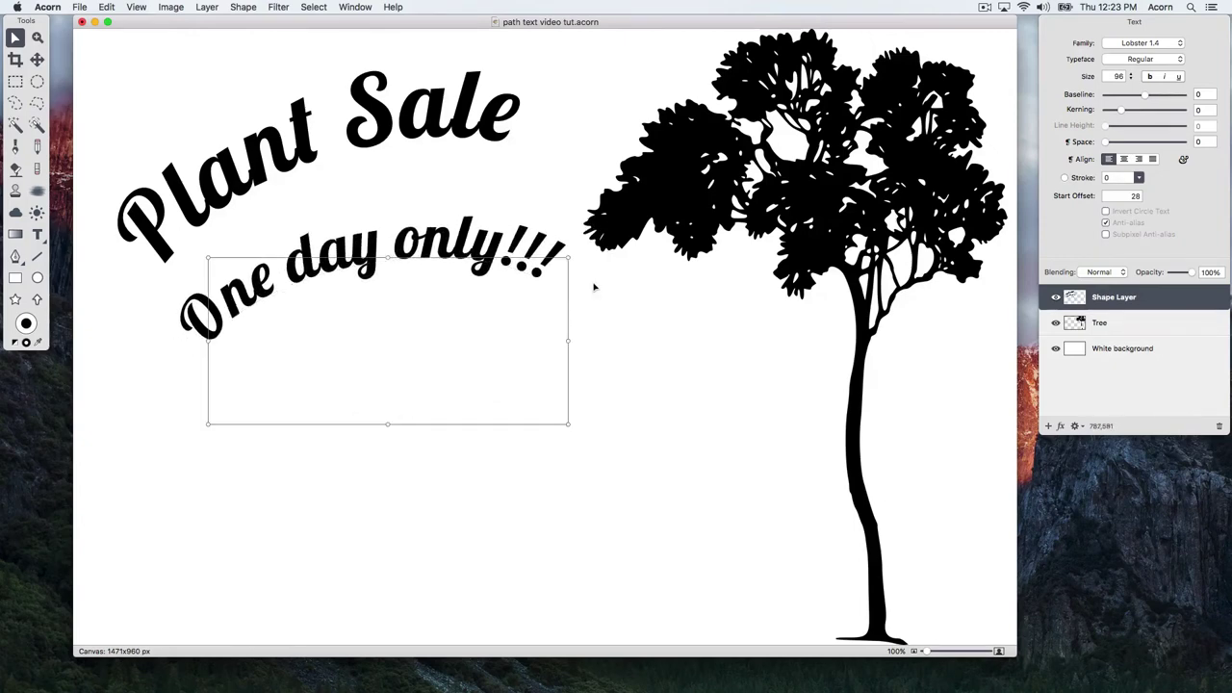
{"action": "left_click", "coordinate": [597, 289]}
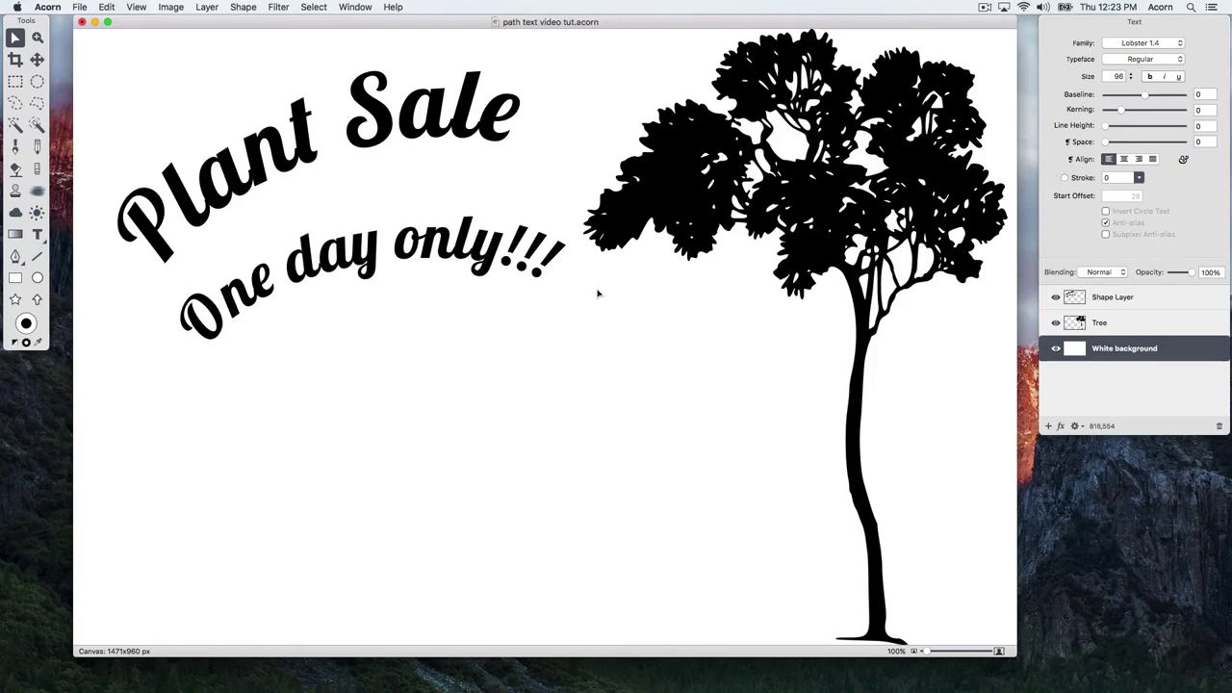
- Trace a curved Bézier path down the tree trunk from the upper fork to the base
{"action": "left_click", "coordinate": [16, 258]}
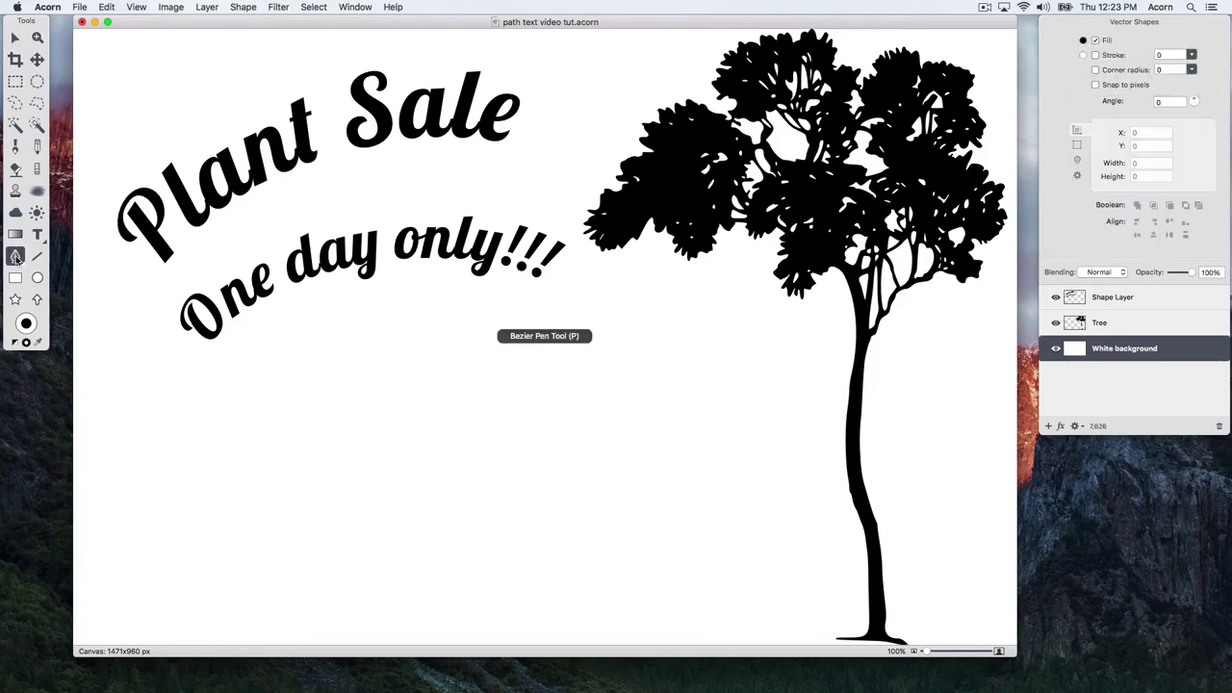
{"action": "left_click", "coordinate": [869, 344]}
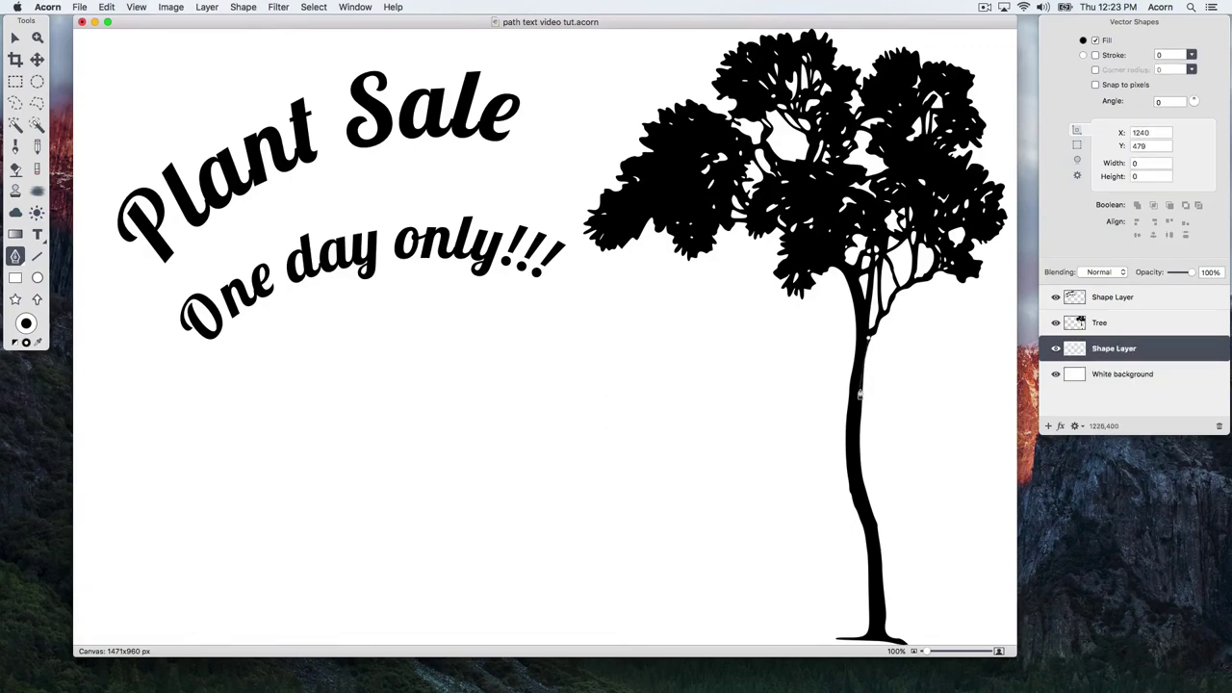
{"action": "left_click_drag", "start_coordinate": [860, 393], "coordinate": [859, 467]}
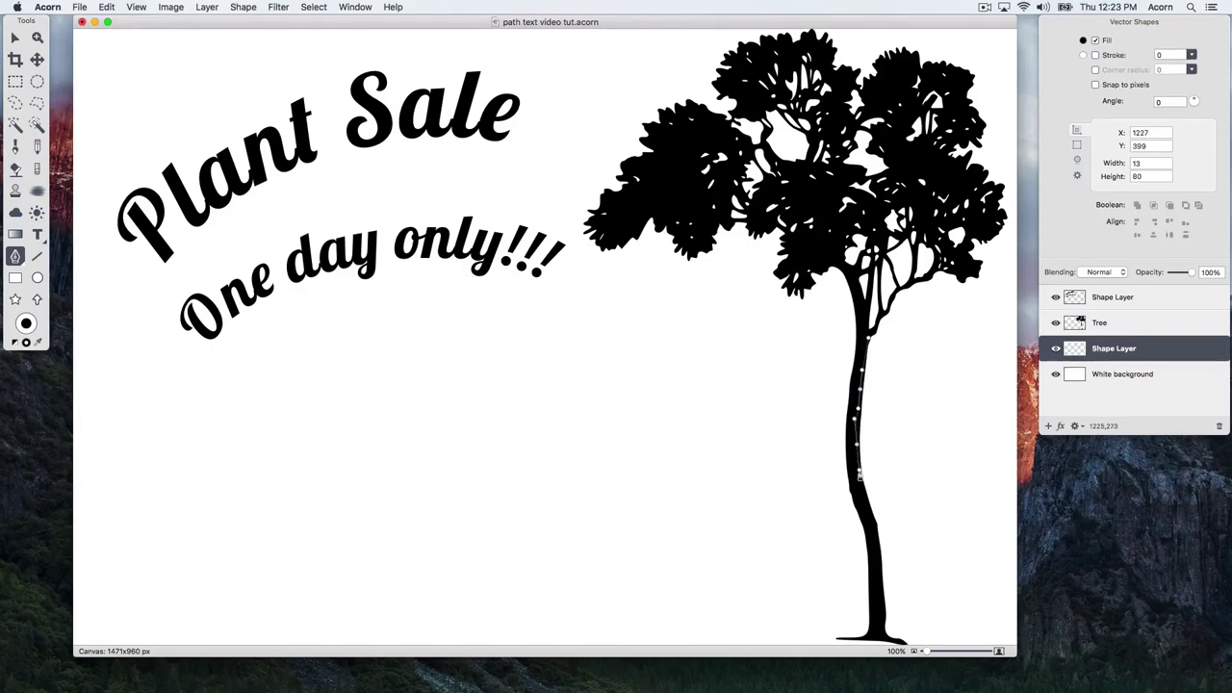
{"action": "left_click_drag", "start_coordinate": [859, 474], "coordinate": [886, 634]}
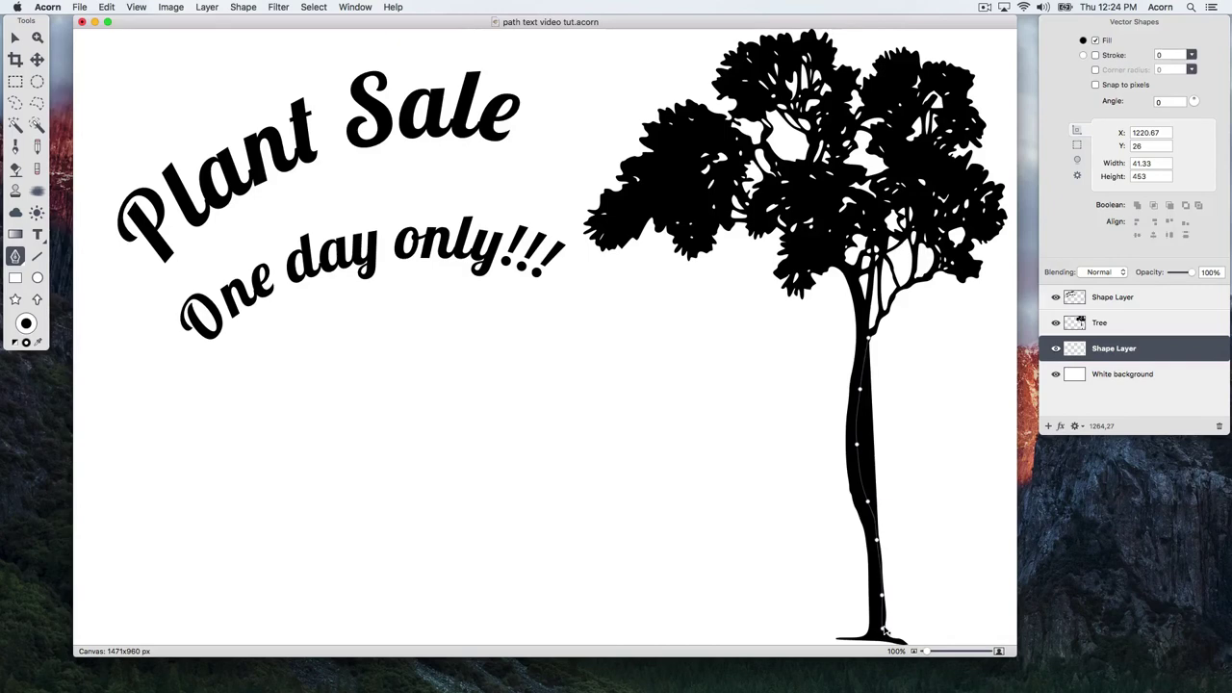
- Set the path text size to 36 and type the sale's street address along the trunk path
{"action": "key", "text": "t"}
{"action": "key", "text": "t"}
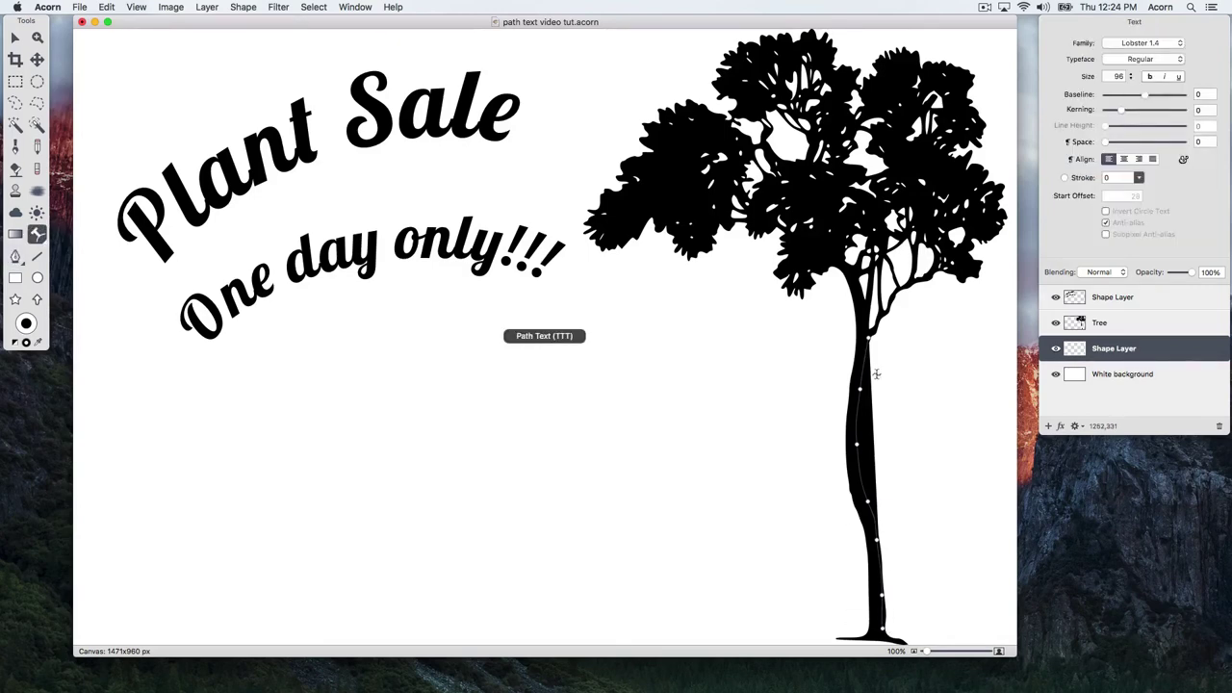
{"action": "key", "text": "t"}
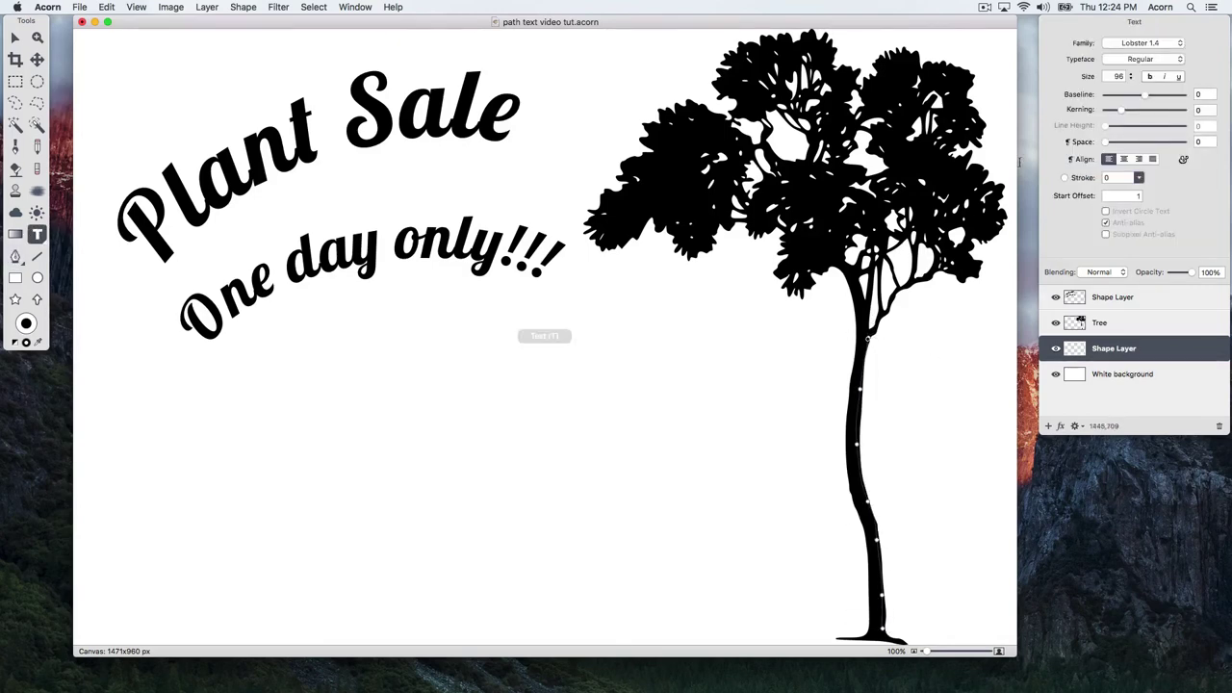
{"action": "left_click", "coordinate": [1130, 78]}
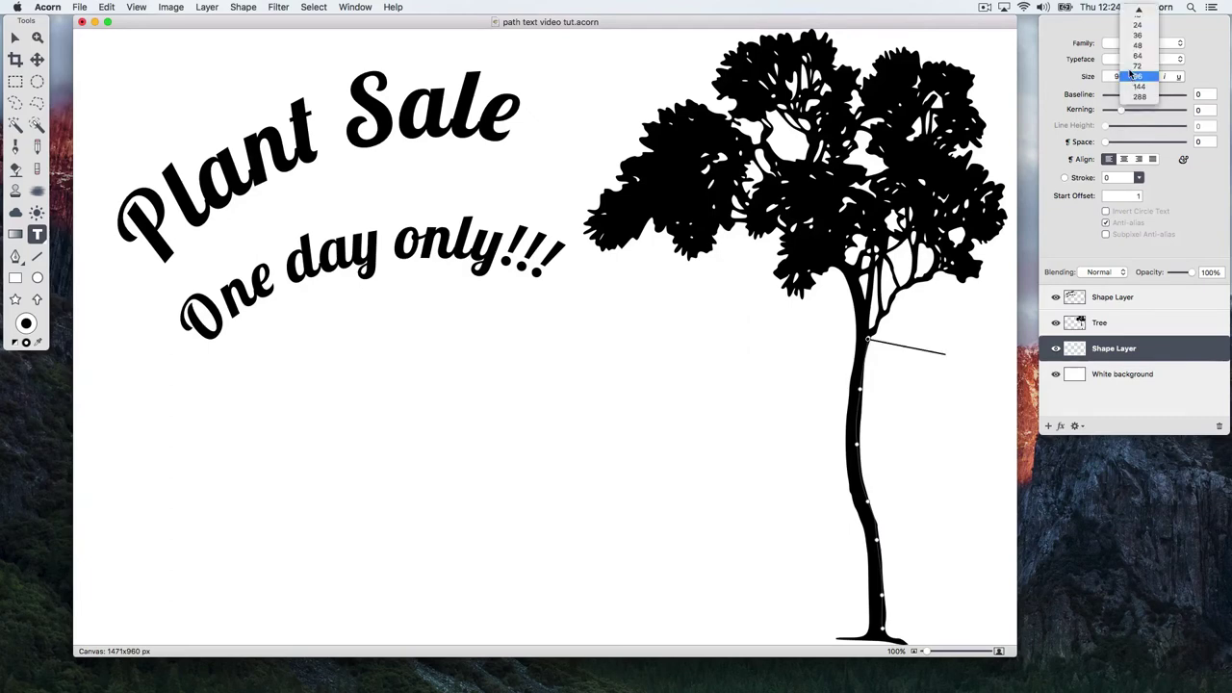
{"action": "left_click", "coordinate": [1134, 41]}
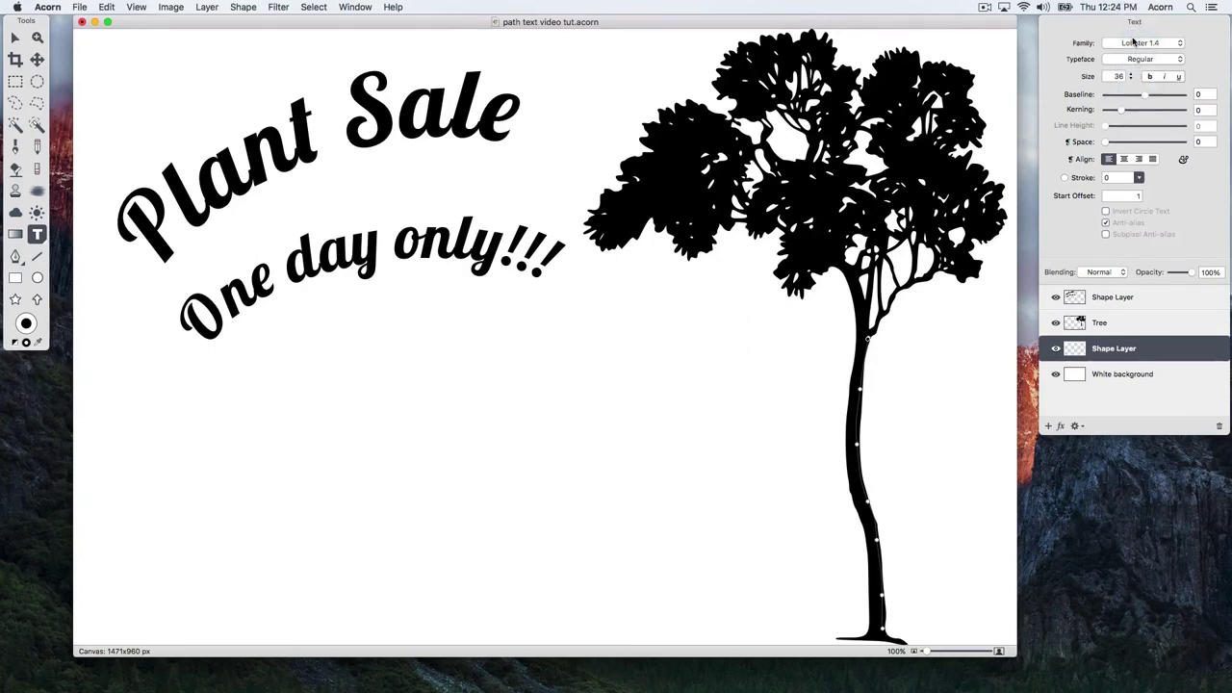
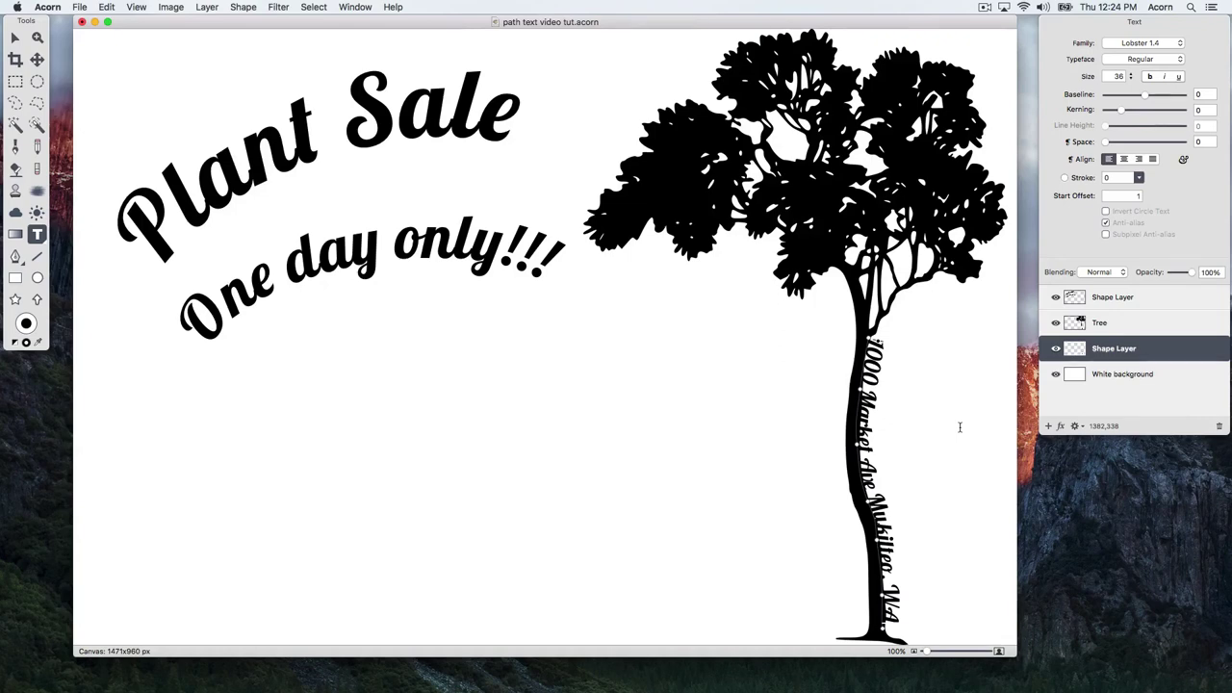
- Zoom in on the trunk and drag the address path's upper anchors to hug the trunk
{"action": "key", "text": "super+equal"}
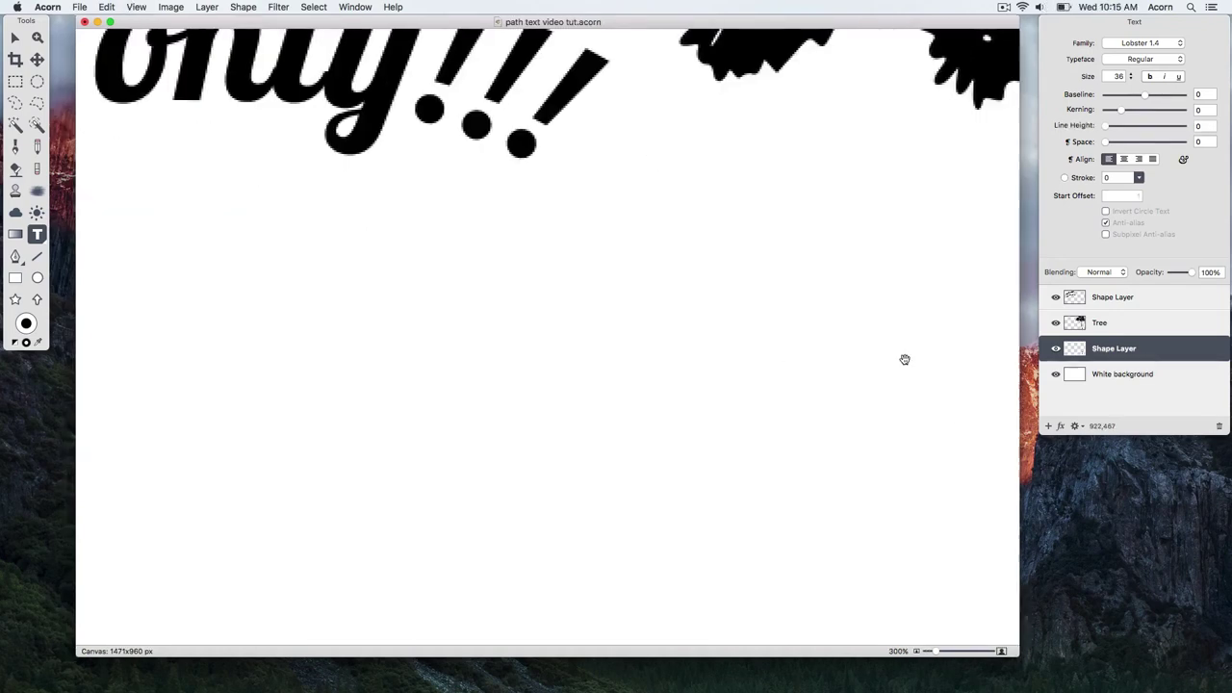
{"action": "left_click_drag", "start_coordinate": [905, 357], "coordinate": [419, 365]}
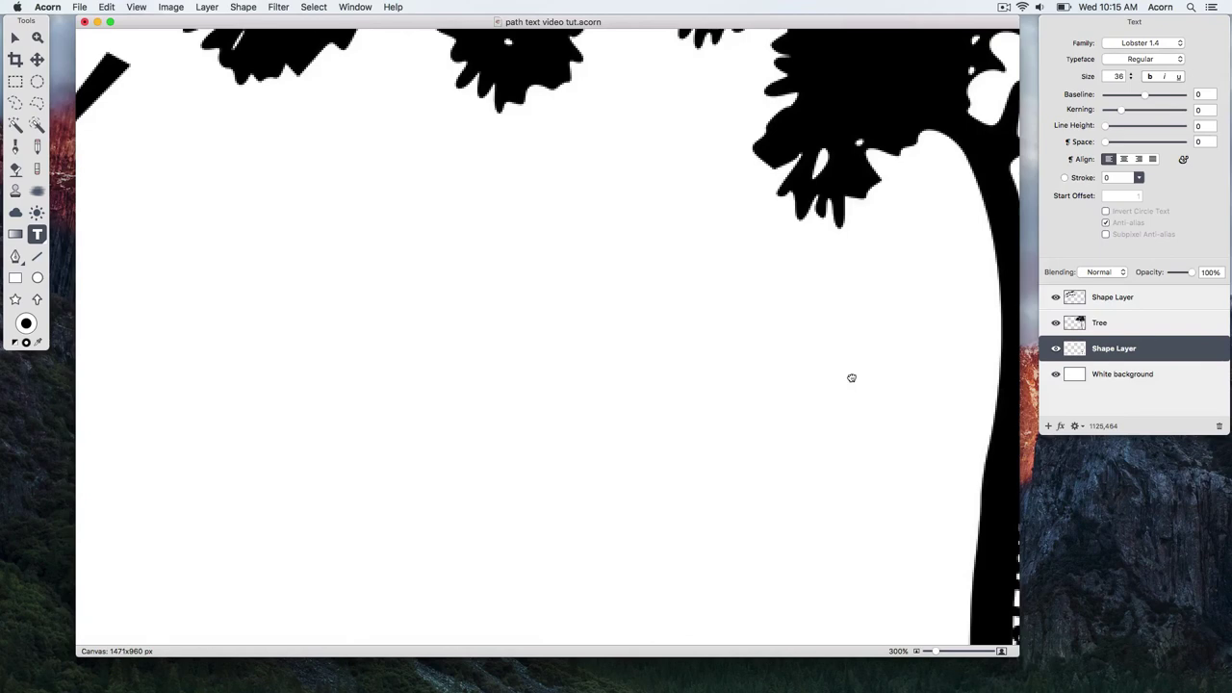
{"action": "left_click_drag", "start_coordinate": [850, 376], "coordinate": [414, 197]}
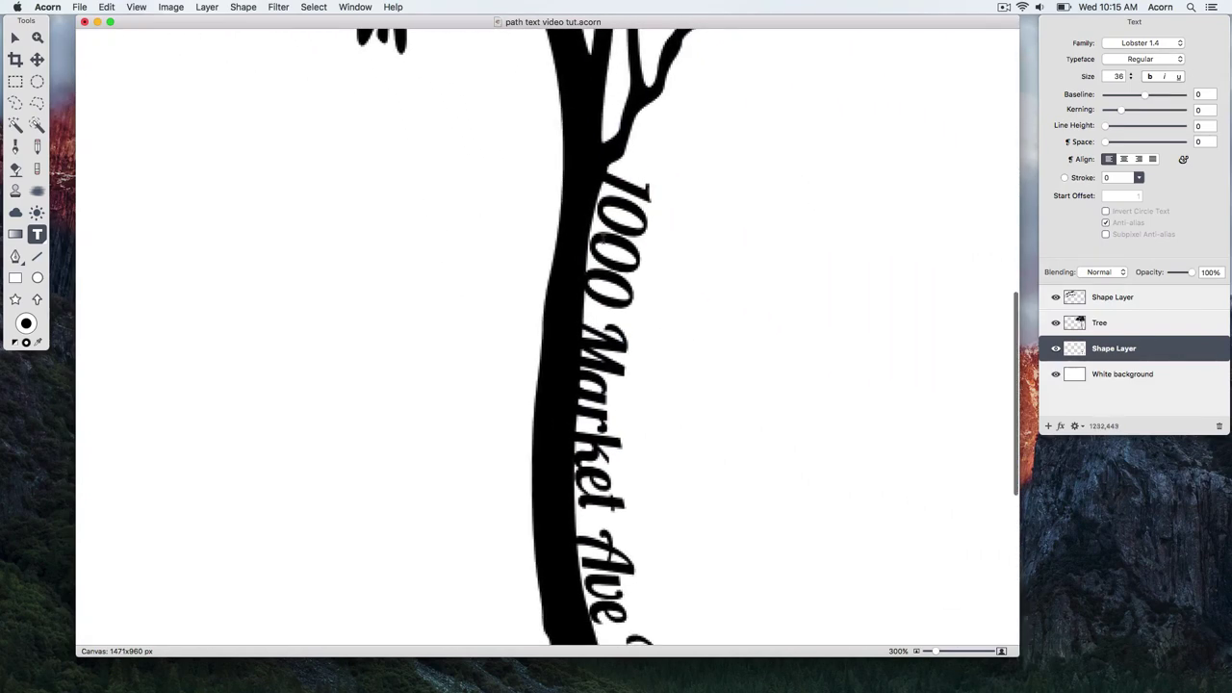
{"action": "key", "text": "a"}
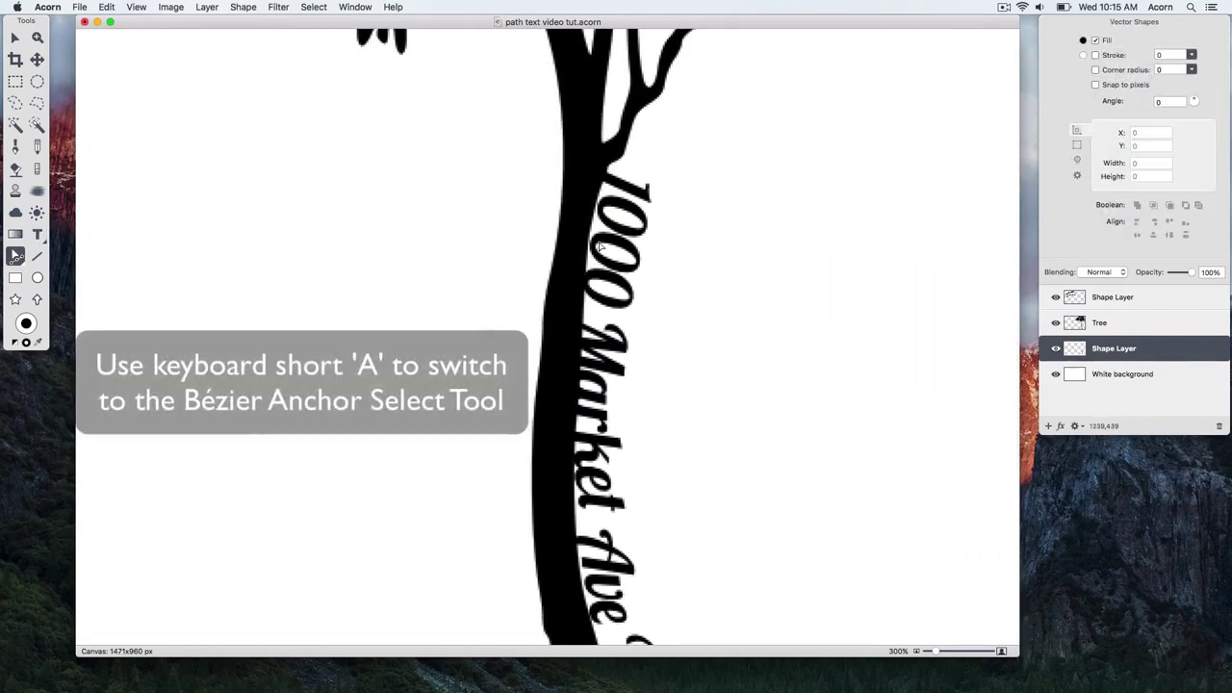
{"action": "left_click", "coordinate": [591, 255]}
{"action": "left_click", "coordinate": [591, 255]}
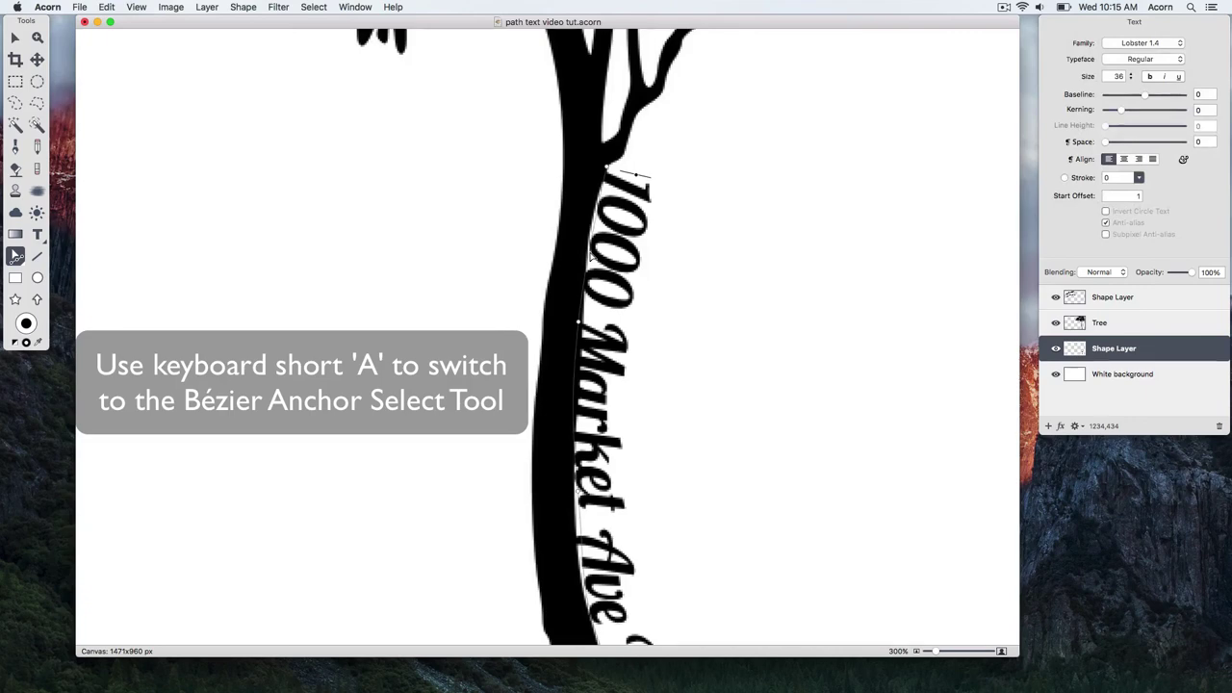
{"action": "left_click_drag", "start_coordinate": [579, 318], "coordinate": [583, 322]}
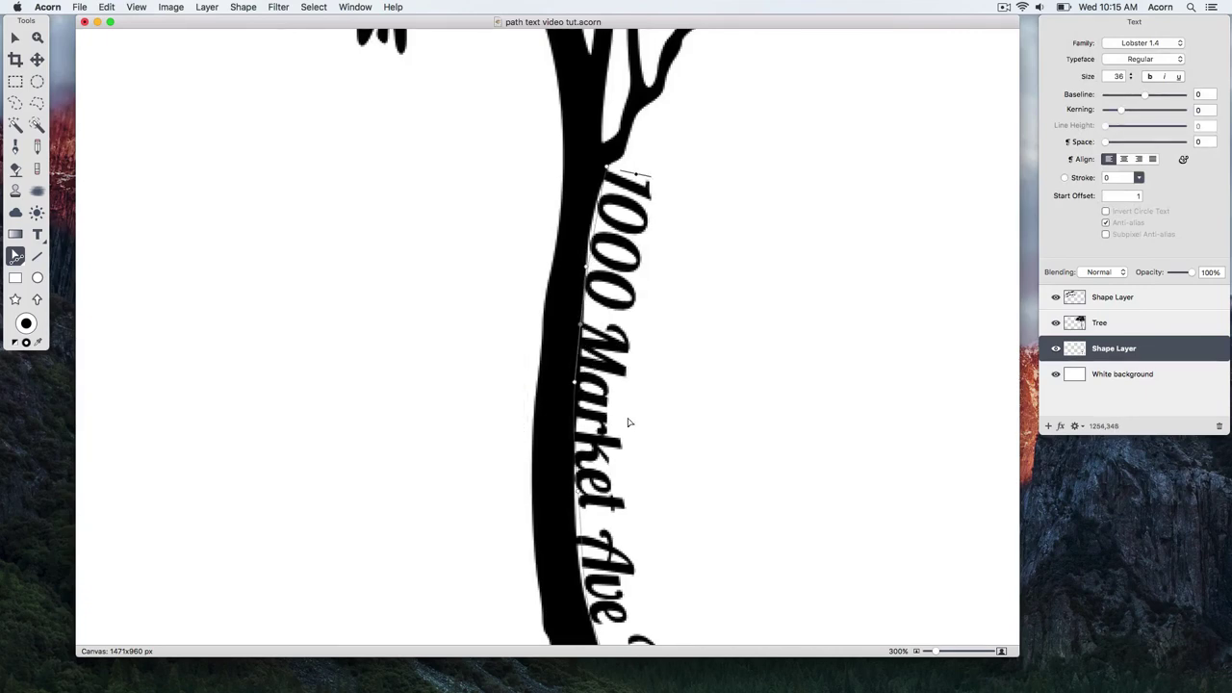
{"action": "scroll", "coordinate": [628, 434], "scroll_direction": "down", "scroll_amount": 10}
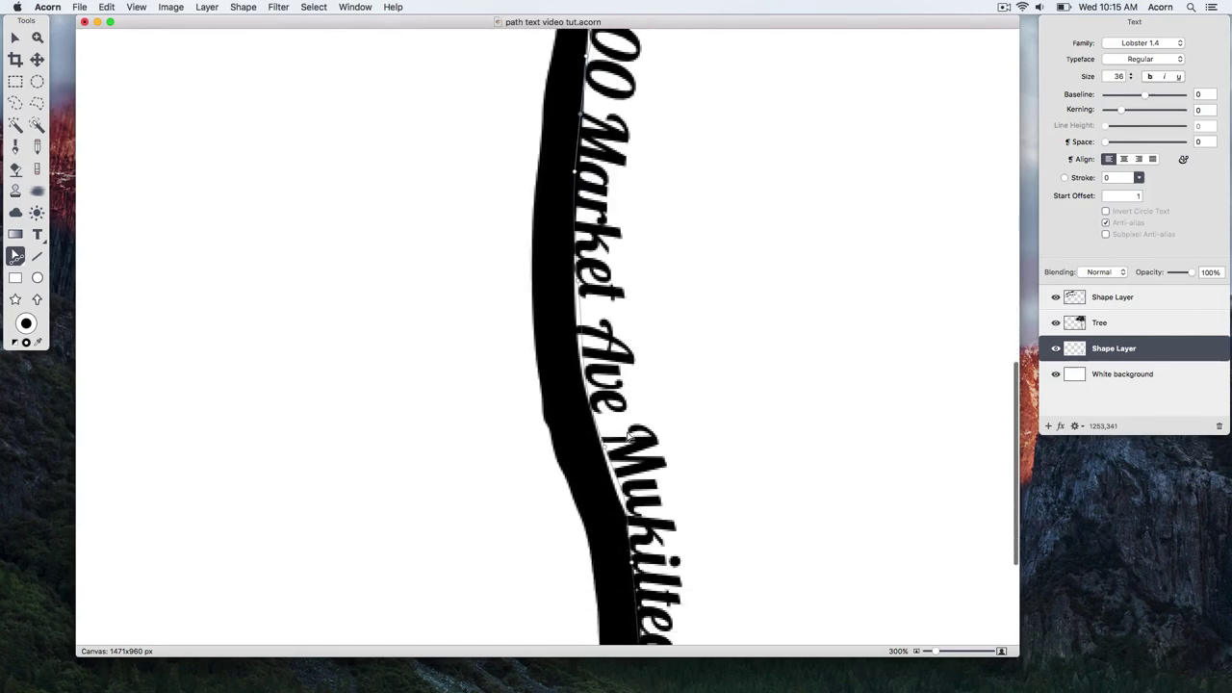
{"action": "scroll", "coordinate": [628, 434], "scroll_direction": "down", "scroll_amount": 5}
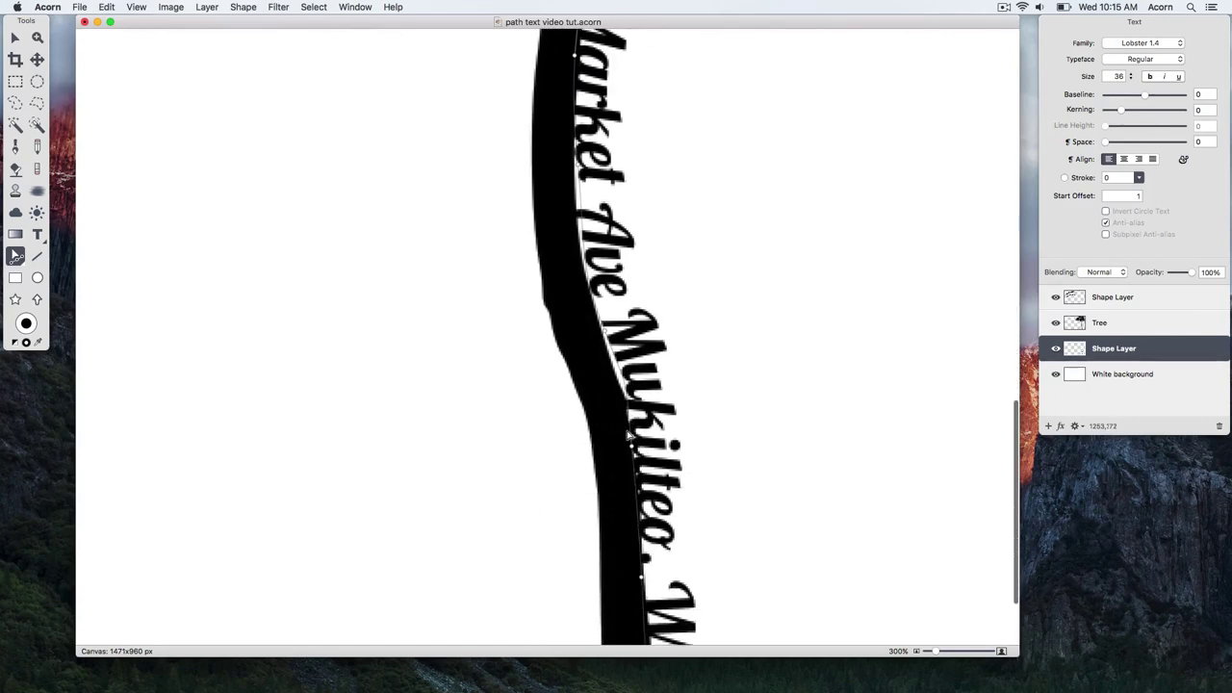
{"action": "left_click_drag", "start_coordinate": [601, 334], "coordinate": [599, 338]}
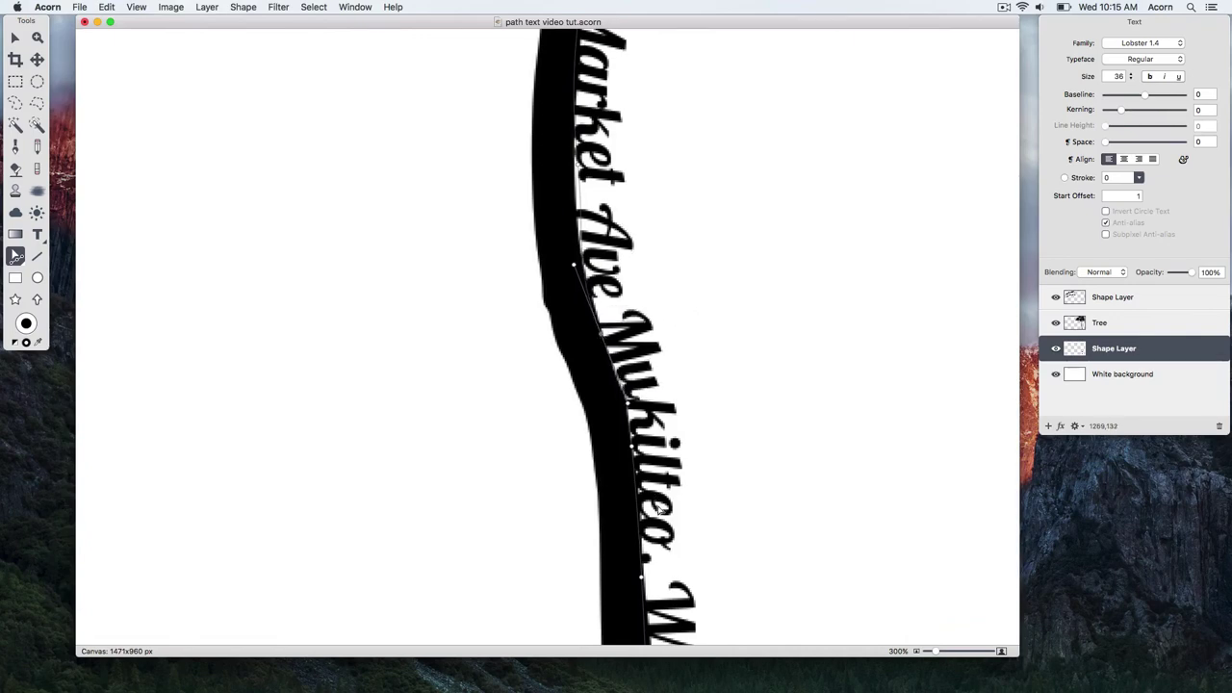
- Adjust the remaining anchors and the path's start point, then zoom back out to 100%
{"action": "scroll", "coordinate": [656, 510], "scroll_direction": "down", "scroll_amount": 5}
{"action": "scroll", "coordinate": [655, 510], "scroll_direction": "down", "scroll_amount": 5}
{"action": "left_click_drag", "start_coordinate": [640, 455], "coordinate": [644, 466]}
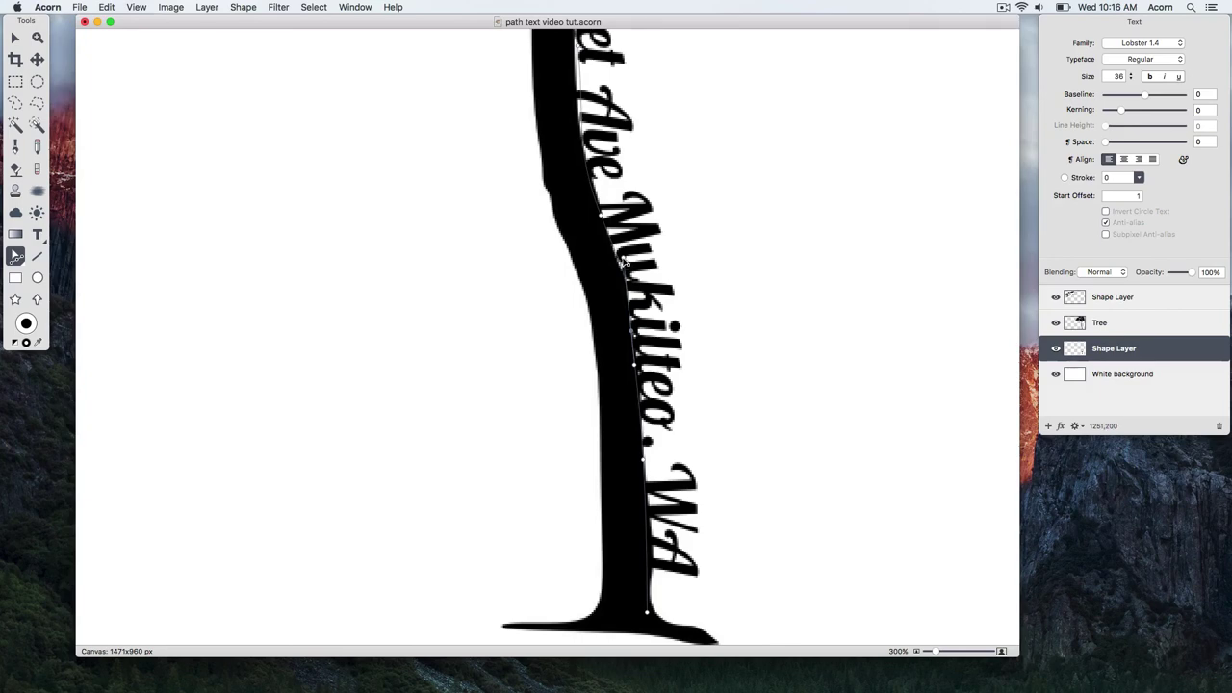
{"action": "left_click_drag", "start_coordinate": [625, 262], "coordinate": [656, 265]}
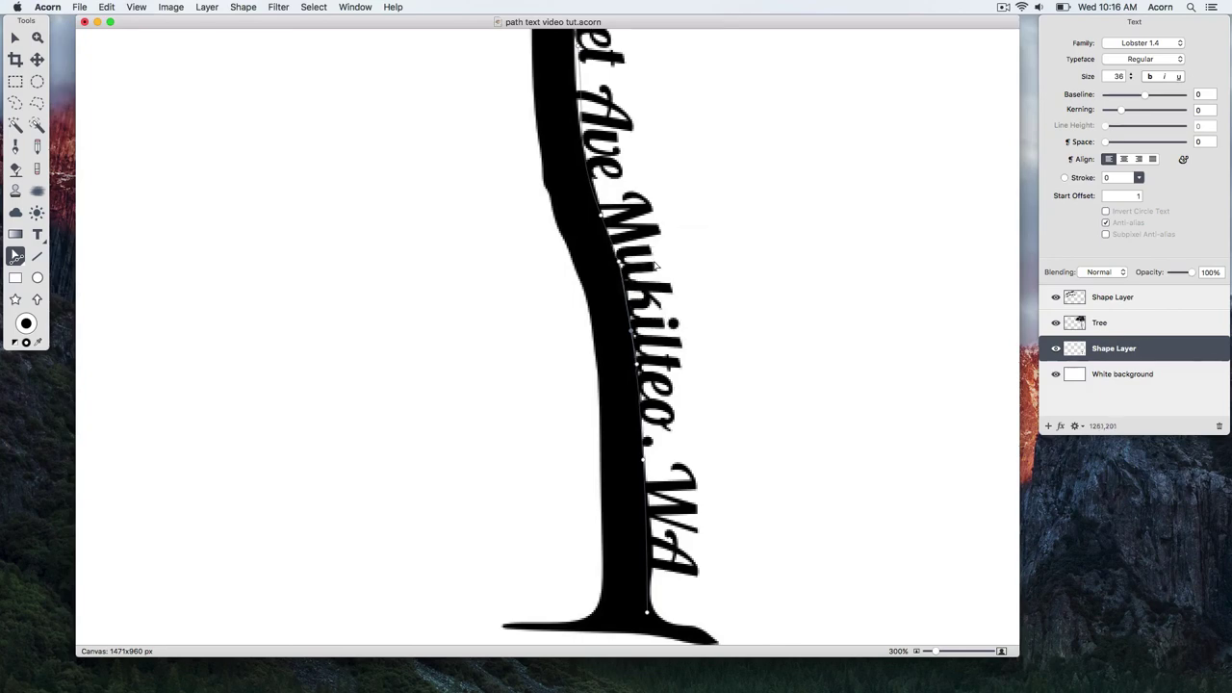
{"action": "scroll", "coordinate": [606, 298], "scroll_direction": "up", "scroll_amount": 6}
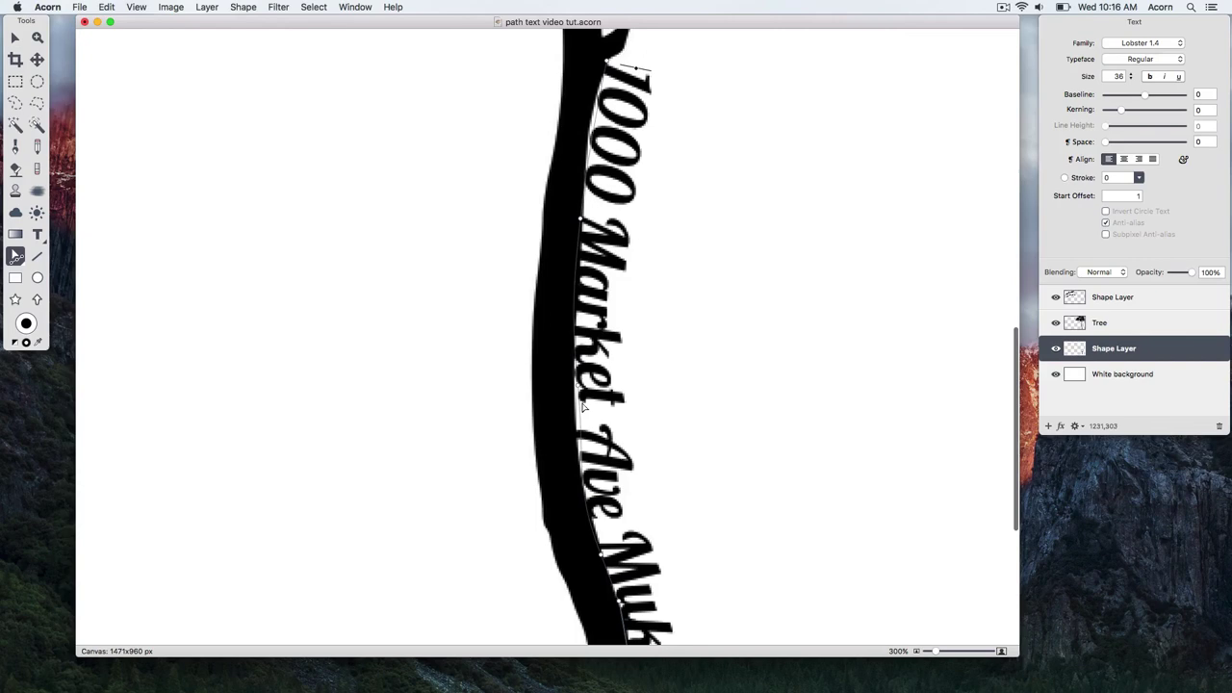
{"action": "mouse_move", "coordinate": [581, 385]}
{"action": "left_mouse_down"}
{"action": "mouse_move", "coordinate": [582, 358]}
{"action": "mouse_move", "coordinate": [578, 393]}
{"action": "left_mouse_up"}
{"action": "scroll", "coordinate": [641, 369], "scroll_direction": "up", "scroll_amount": 1}
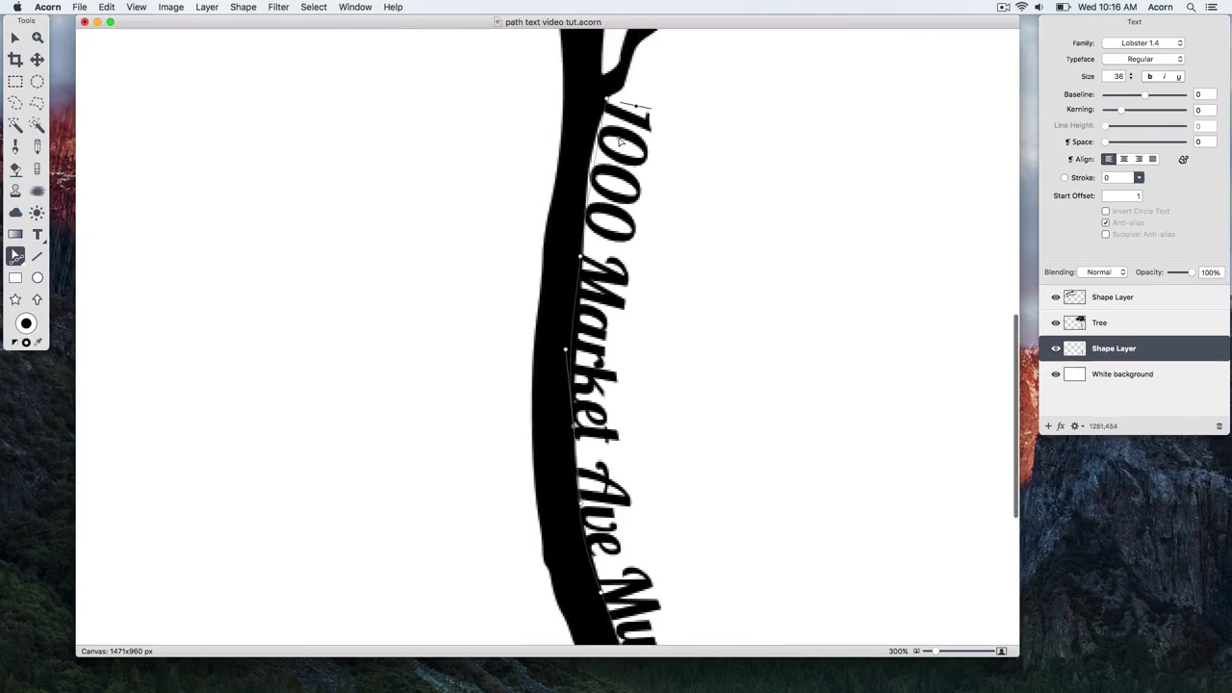
{"action": "left_click_drag", "start_coordinate": [604, 111], "coordinate": [603, 100]}
{"action": "key", "text": "super+minus"}
{"action": "key", "text": "super+minus"}
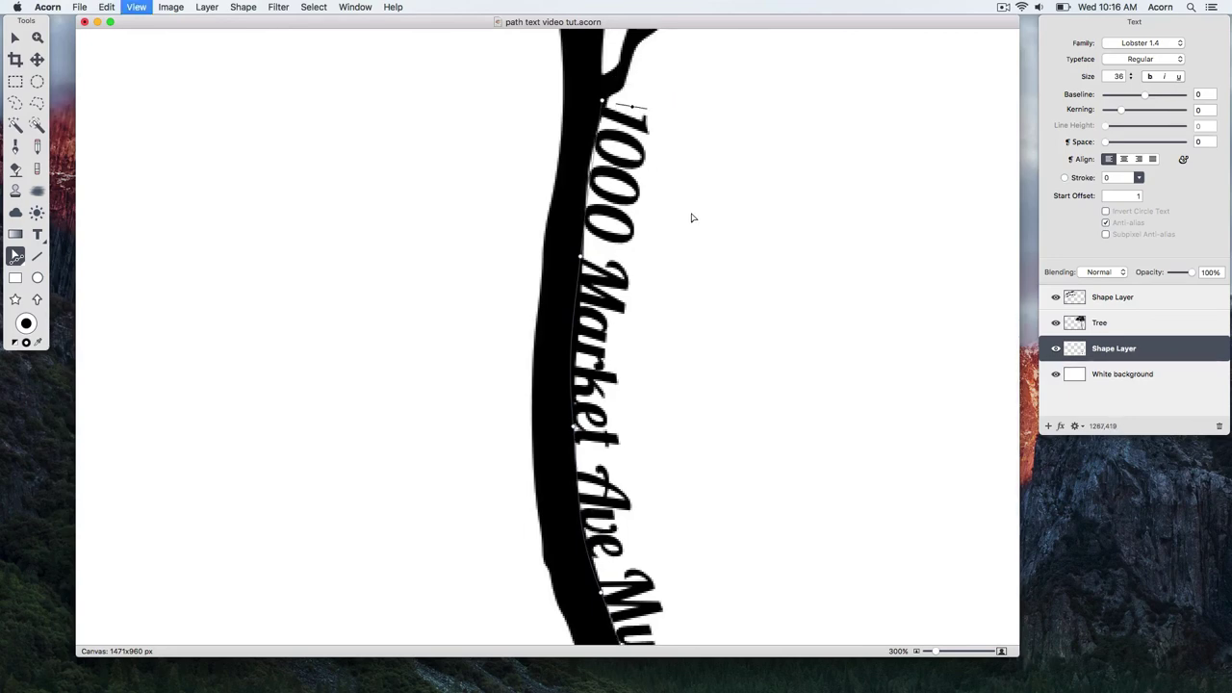